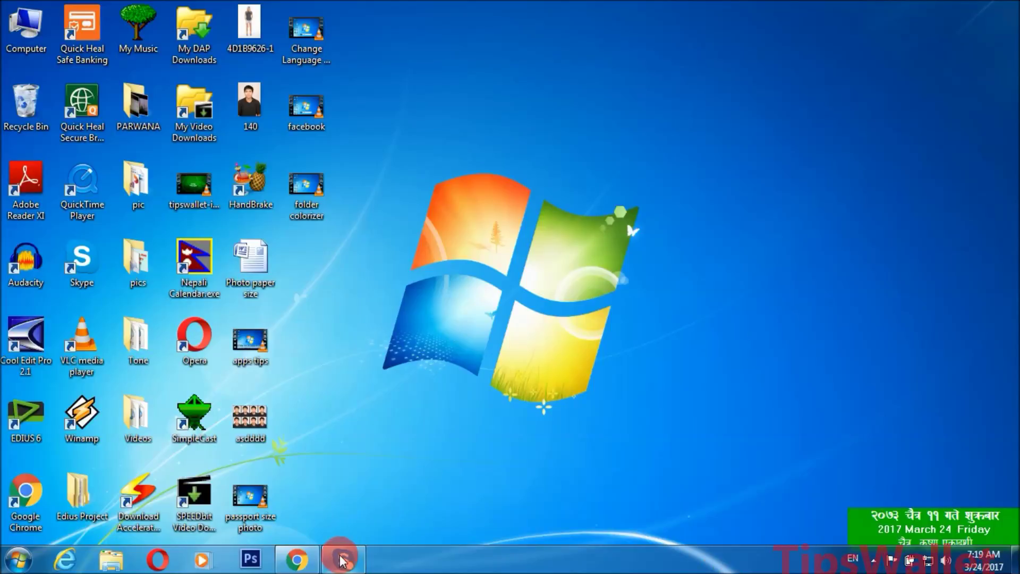
Step: Switch to Chrome, search Google for "folder colorizer" and open the CNET download result
{"action": "left_click", "coordinate": [300, 566]}
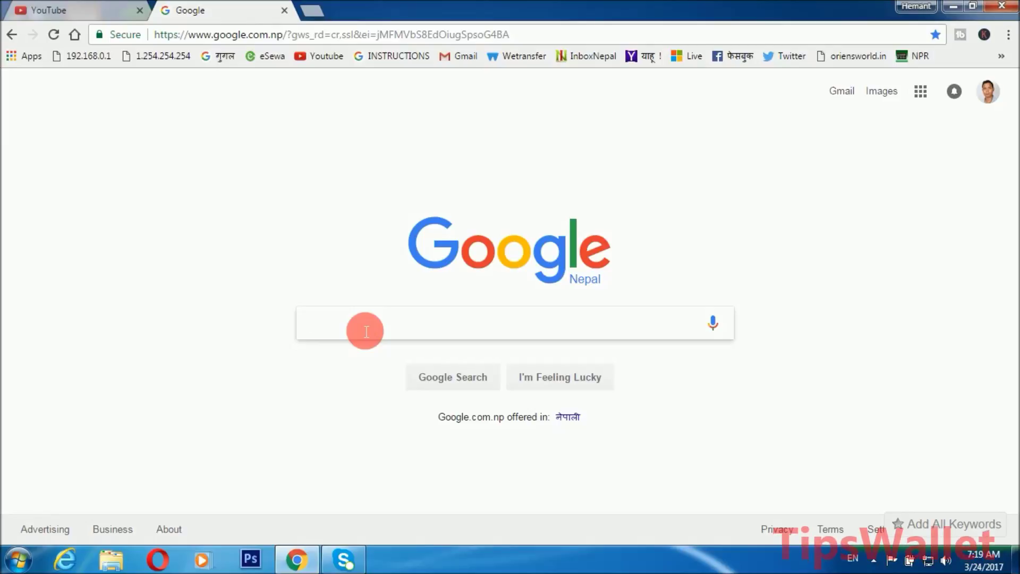
{"action": "type", "text": "folder"}
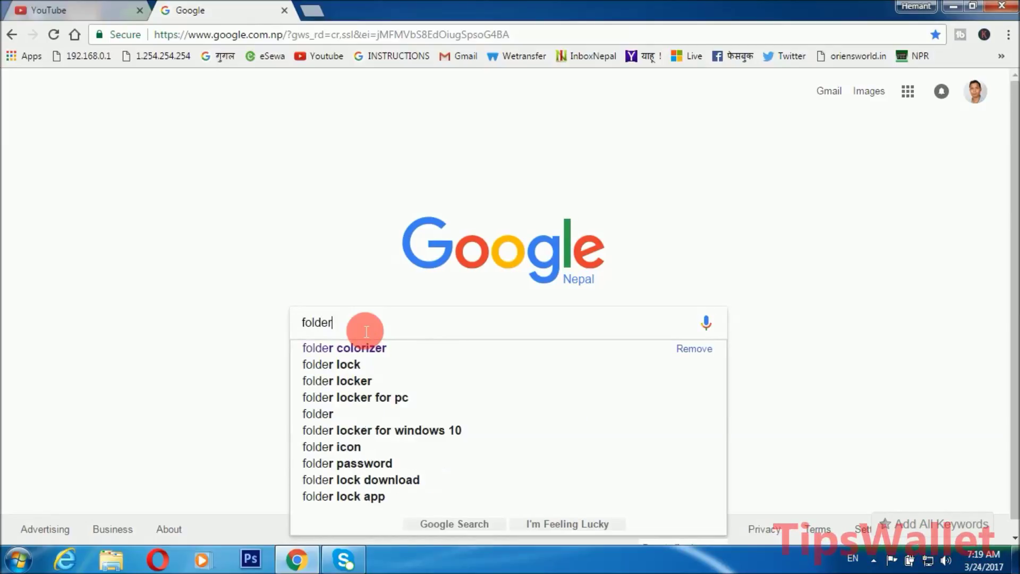
{"action": "type", "text": " co"}
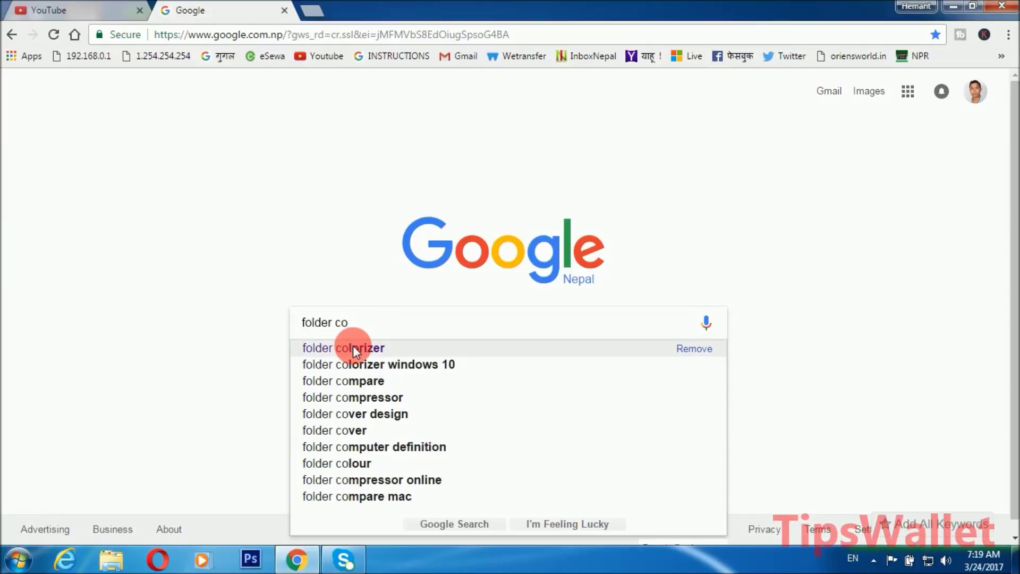
{"action": "left_click", "coordinate": [353, 348]}
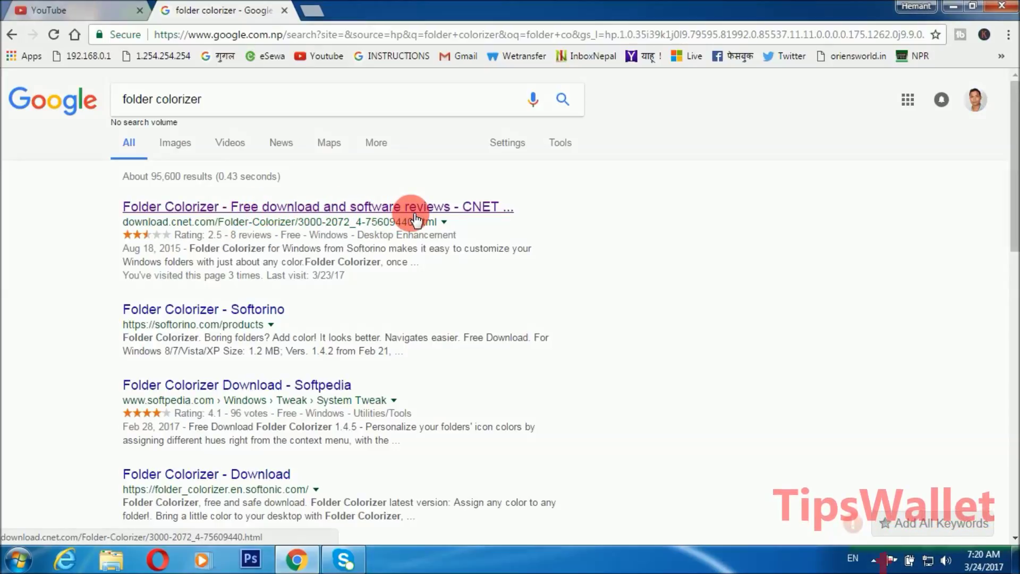
{"action": "left_click", "coordinate": [191, 209]}
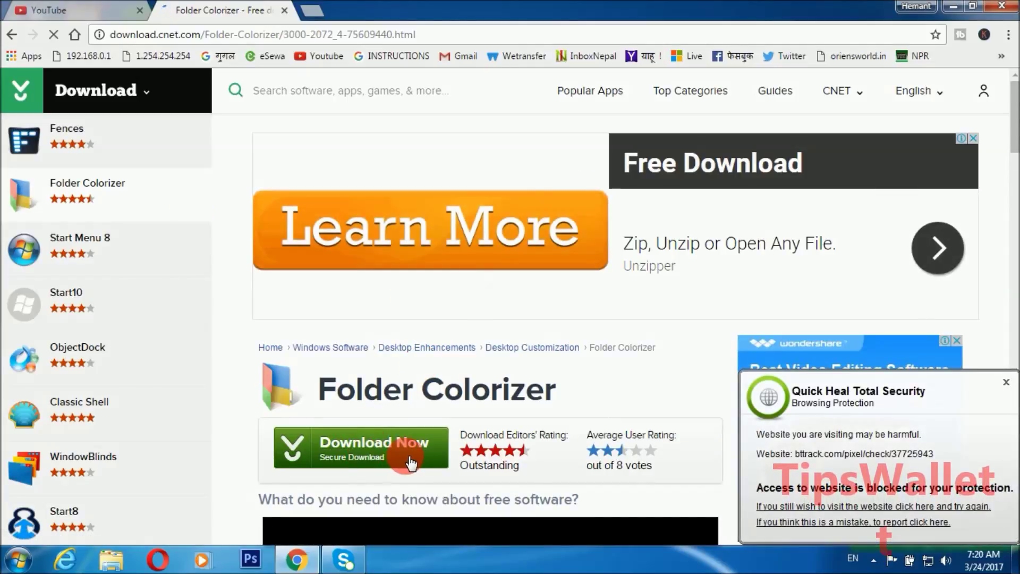
Step: Download Folder Colorizer from its CNET page, dismiss the Quick Heal alert and close the download page
{"action": "scroll", "coordinate": [407, 451], "scroll_direction": "down", "scroll_amount": 3}
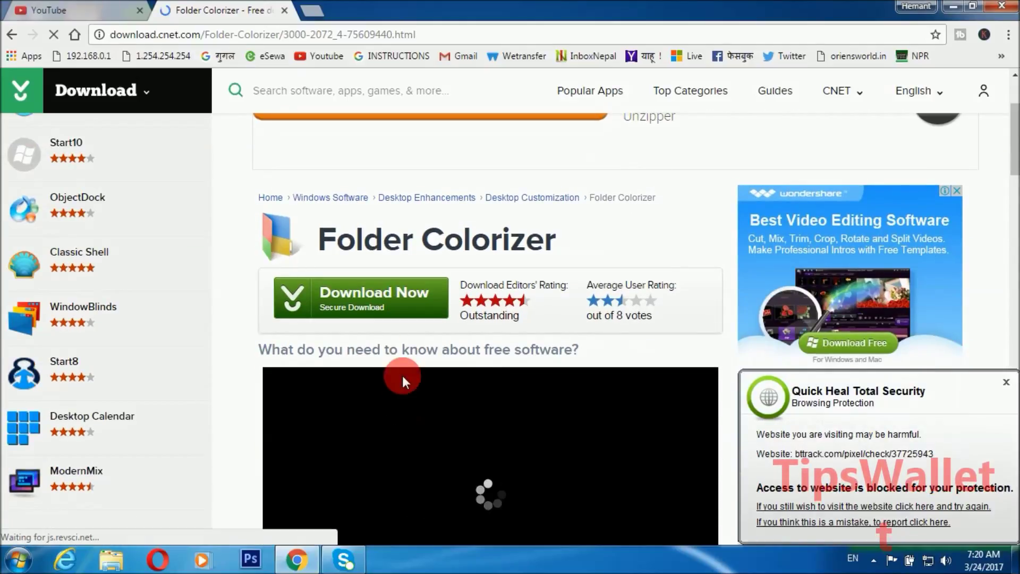
{"action": "left_click", "coordinate": [381, 308]}
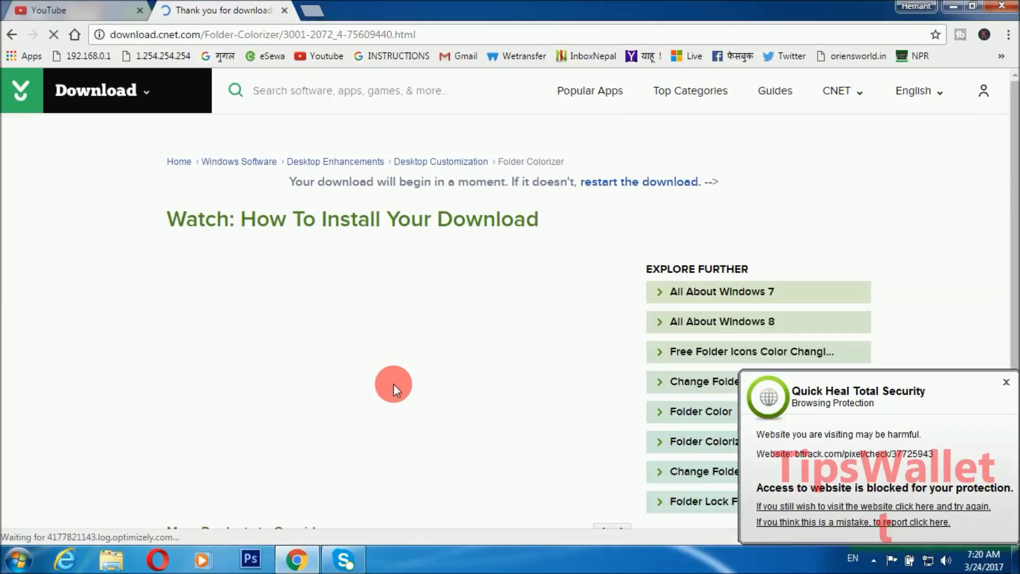
{"action": "left_click", "coordinate": [1006, 382]}
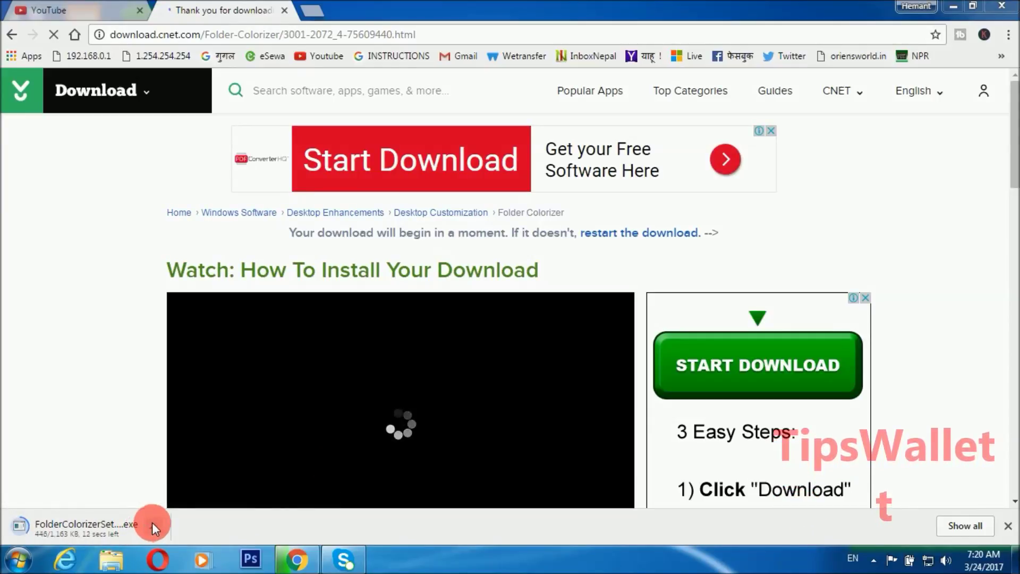
{"action": "left_click", "coordinate": [283, 11]}
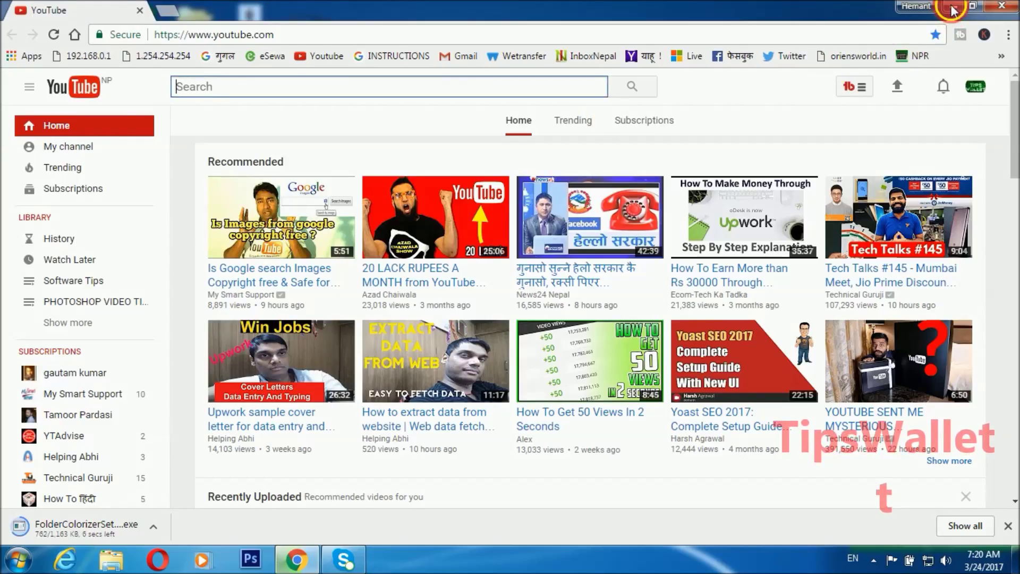
Step: Minimize the browser and refresh the desktop
{"action": "left_click", "coordinate": [952, 10]}
{"action": "right_click", "coordinate": [446, 225]}
{"action": "left_click", "coordinate": [459, 243]}
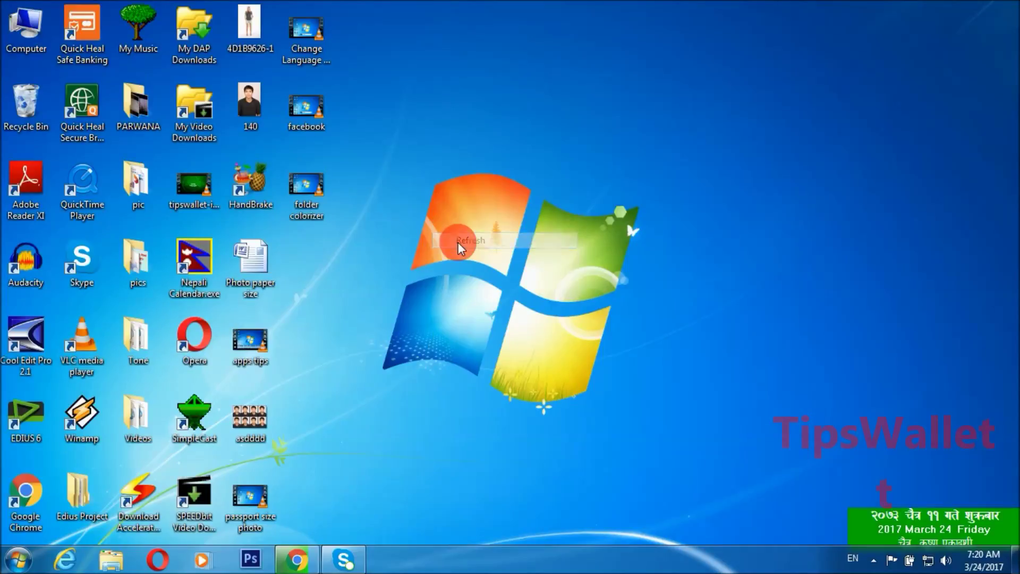
{"action": "right_click", "coordinate": [458, 242]}
{"action": "left_click", "coordinate": [484, 281]}
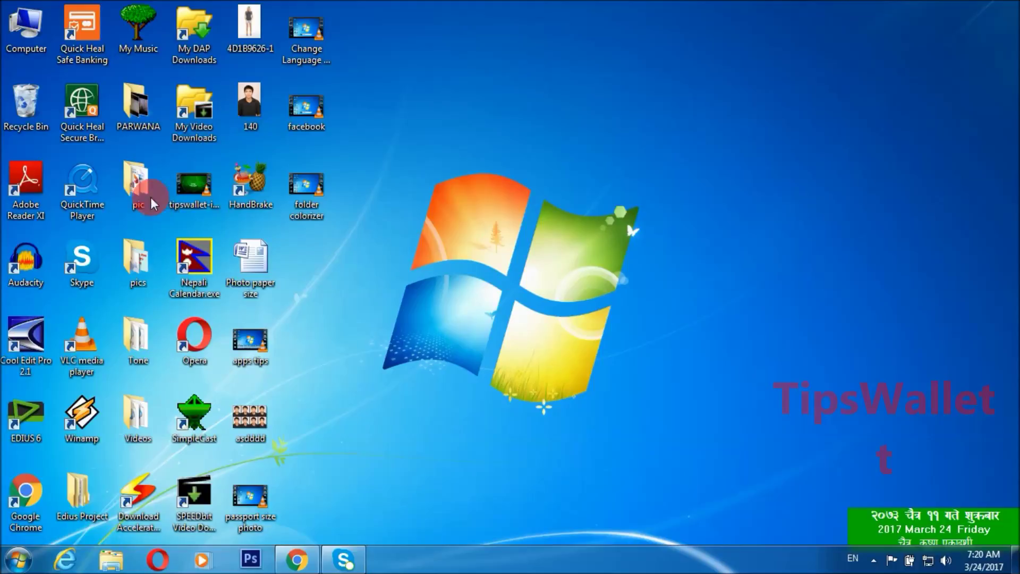
Step: Move the Tone folder to an empty area of the desktop, away from the other icons
{"action": "left_click", "coordinate": [141, 334]}
{"action": "left_click_drag", "start_coordinate": [141, 333], "coordinate": [662, 119]}
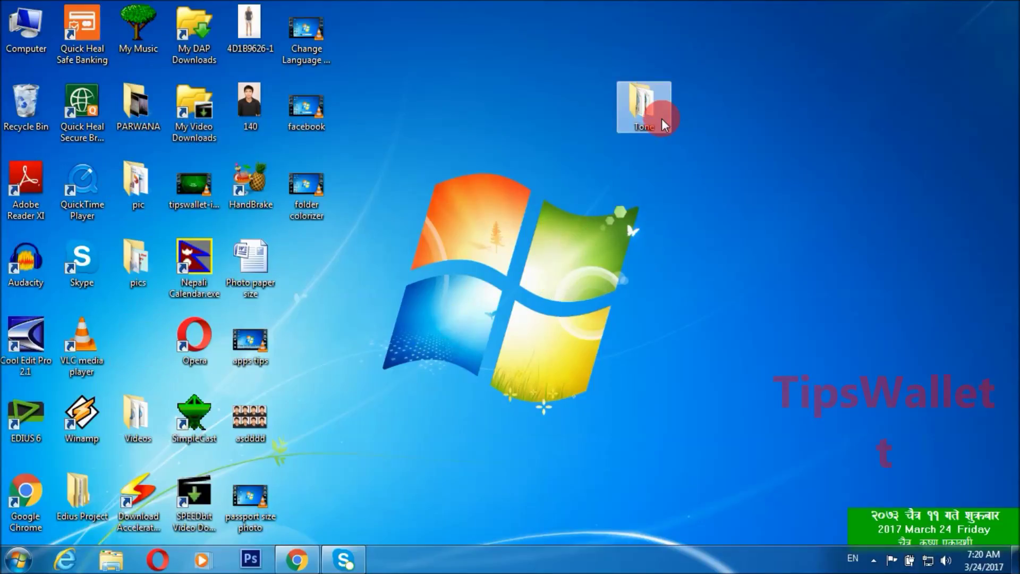
{"action": "left_click", "coordinate": [610, 170]}
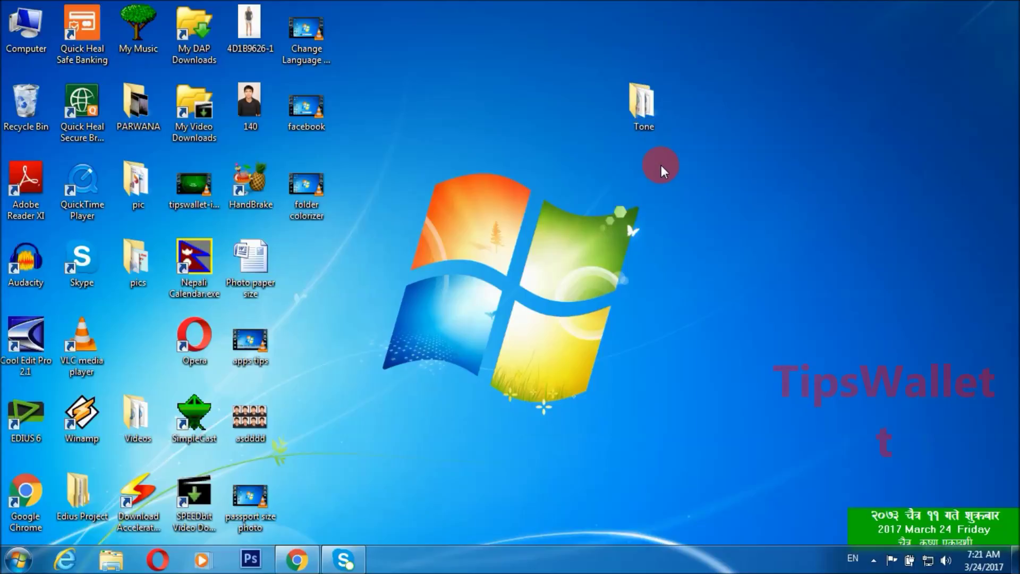
Step: Examine the Colorize! color options available for the Tone folder
{"action": "left_click", "coordinate": [645, 103]}
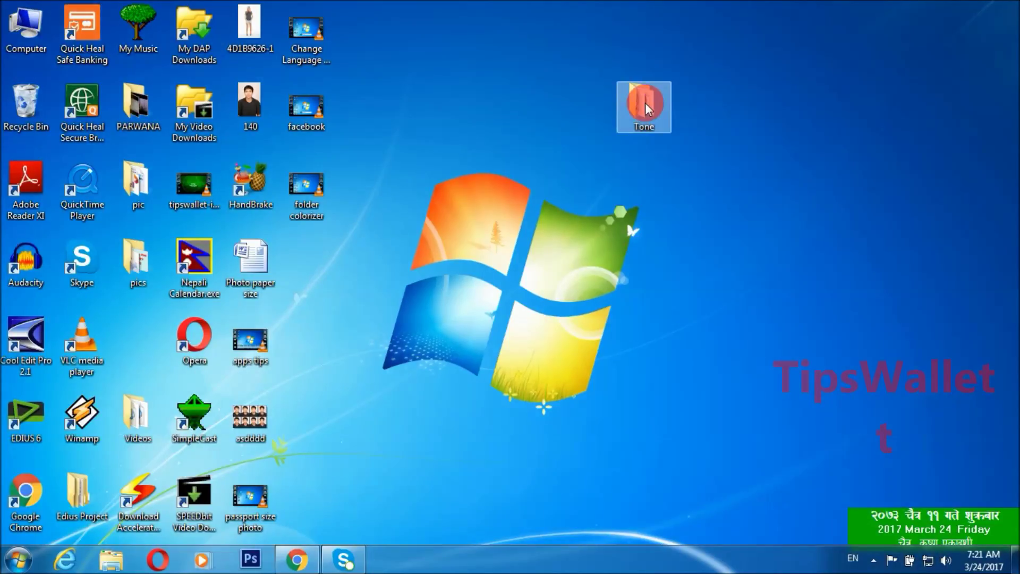
{"action": "mouse_move", "coordinate": [645, 103]}
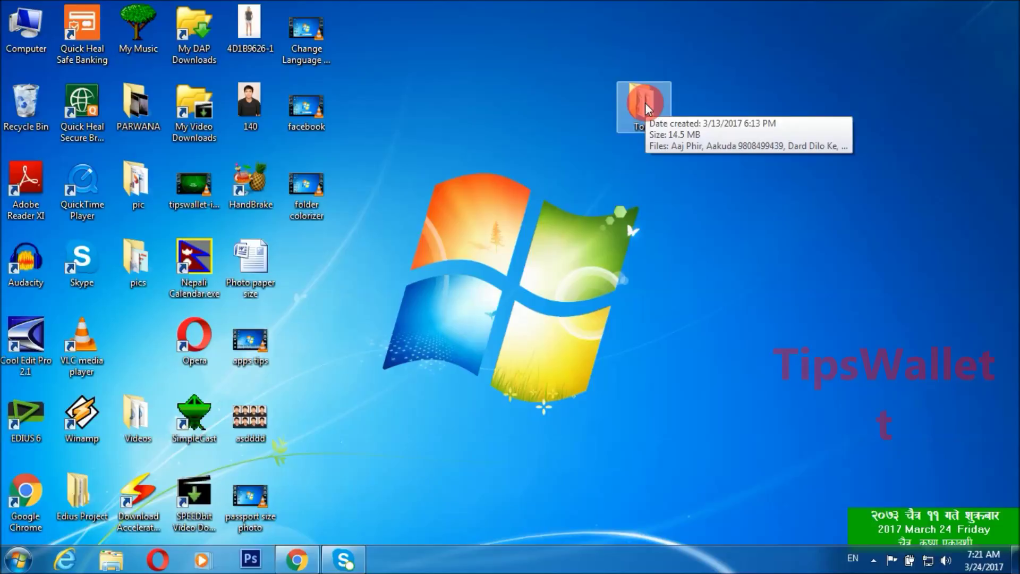
{"action": "right_click", "coordinate": [645, 103]}
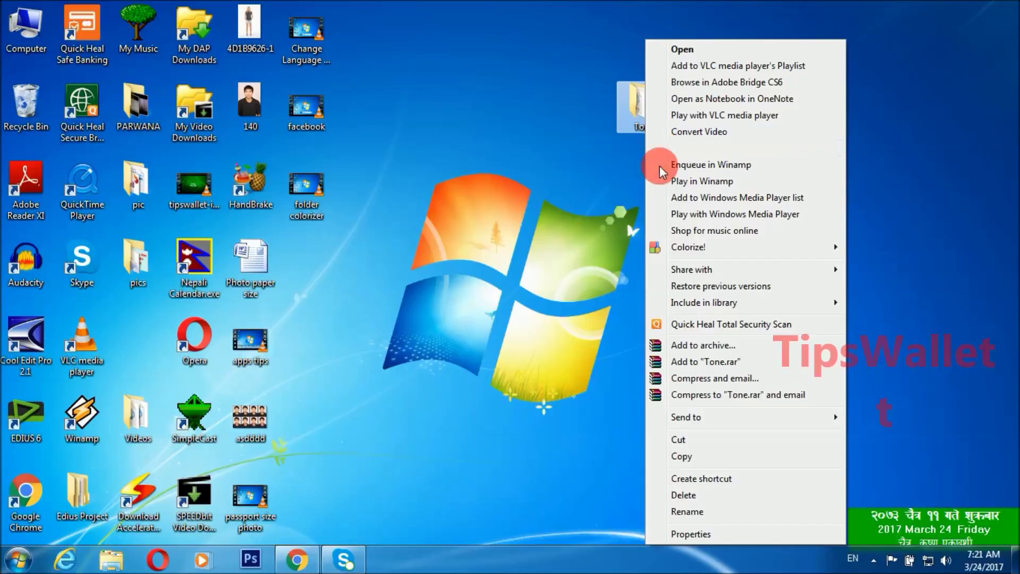
{"action": "mouse_move", "coordinate": [698, 251]}
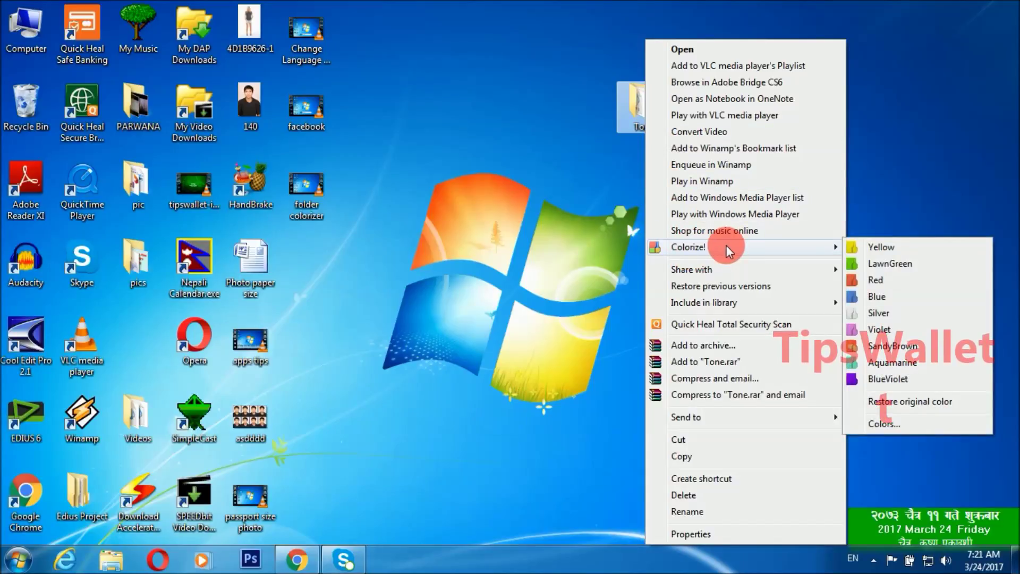
{"action": "mouse_move", "coordinate": [744, 243]}
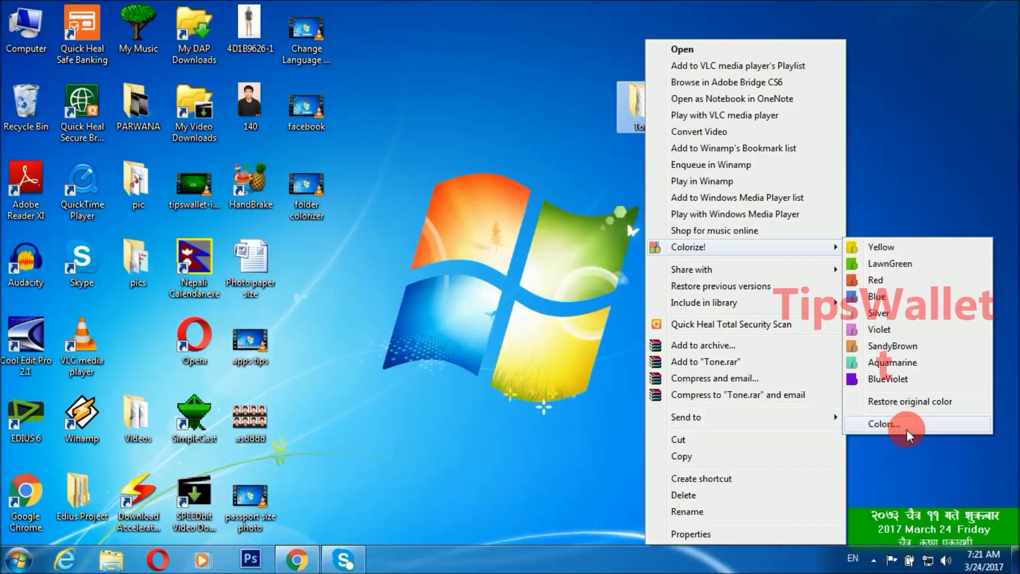
{"action": "left_click", "coordinate": [512, 154]}
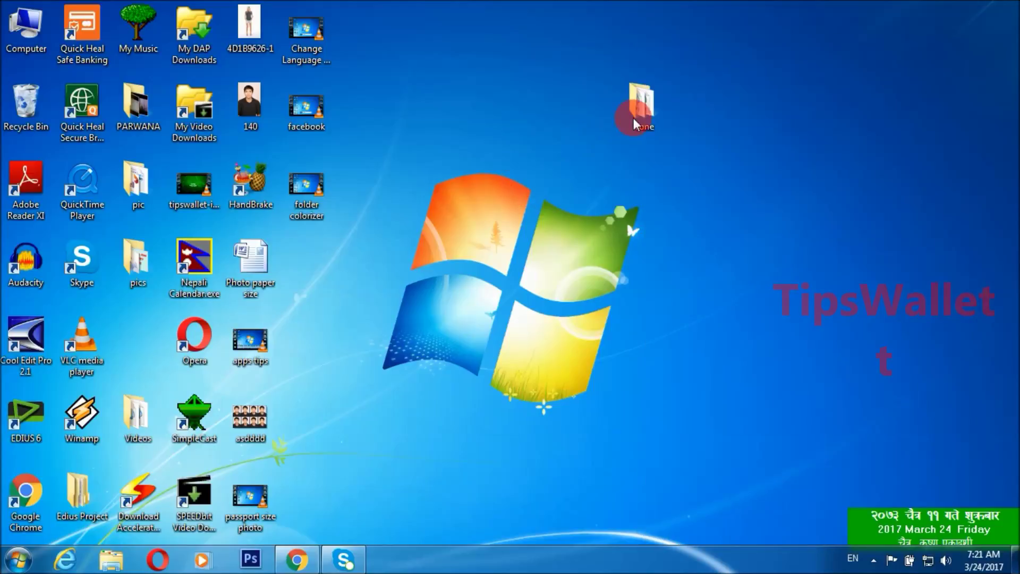
Step: Colorize the Tone folder LawnGreen and refresh the desktop
{"action": "right_click", "coordinate": [632, 96]}
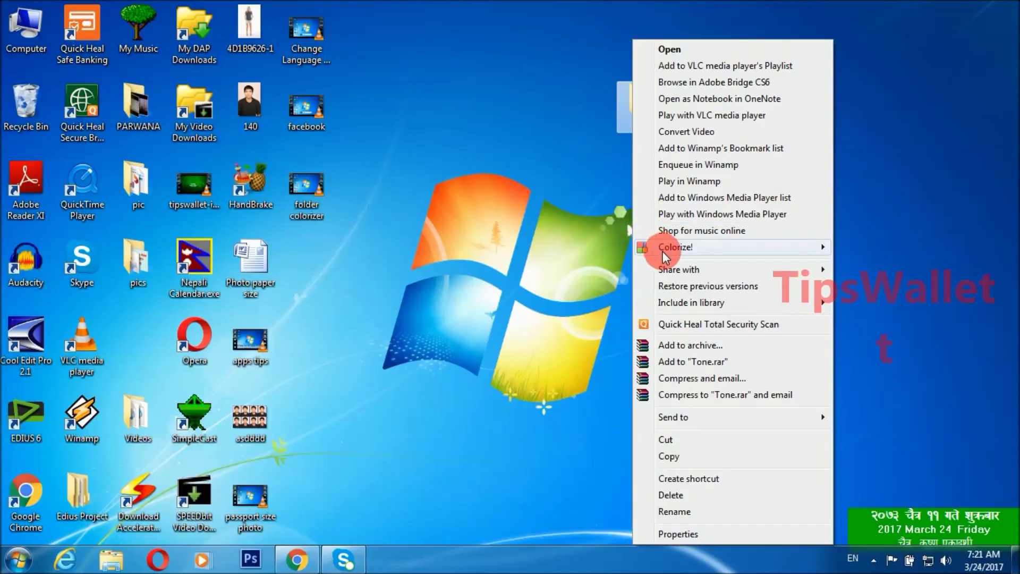
{"action": "mouse_move", "coordinate": [662, 251]}
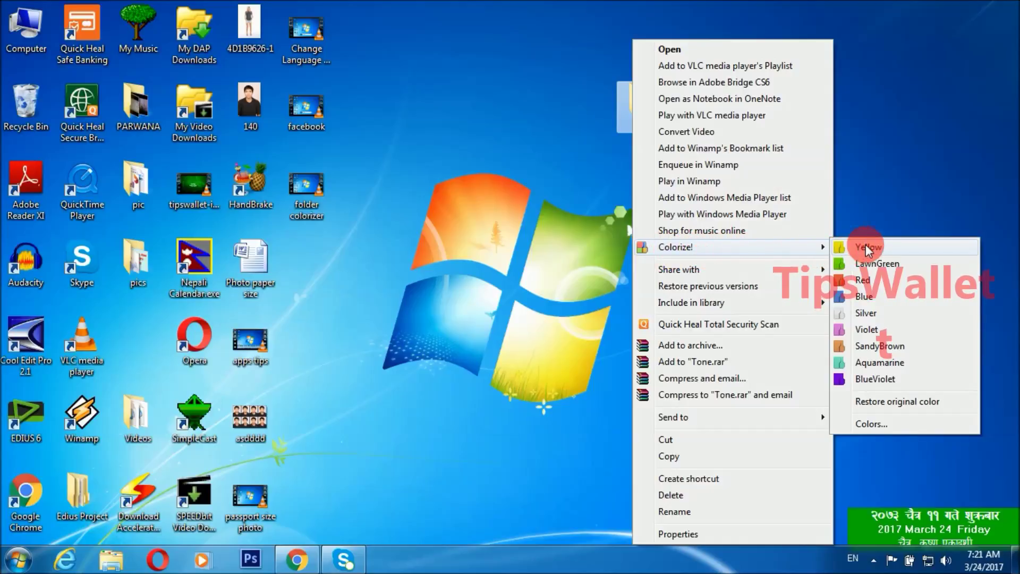
{"action": "left_click", "coordinate": [887, 265]}
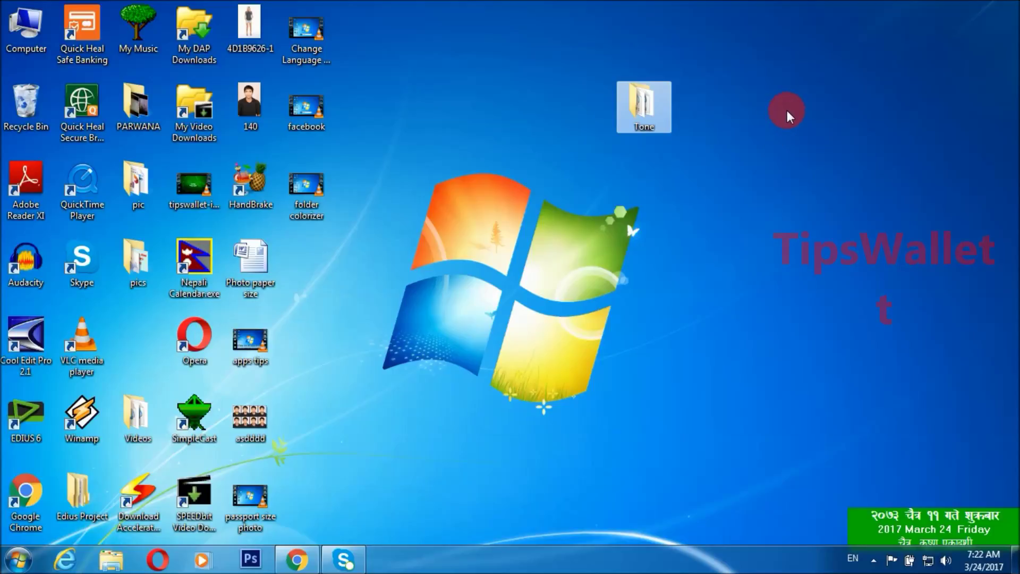
{"action": "right_click", "coordinate": [769, 103]}
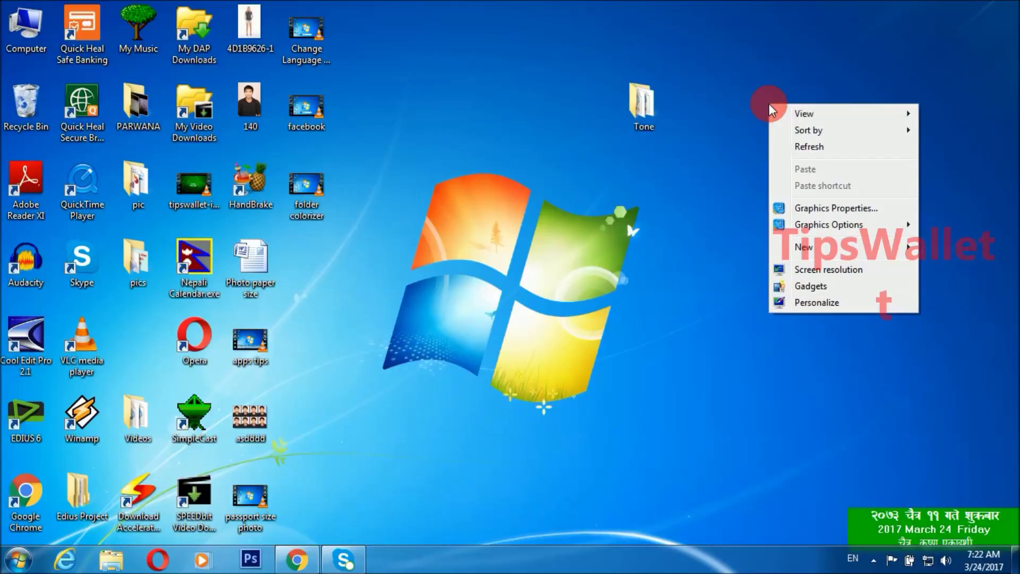
{"action": "left_click", "coordinate": [796, 151]}
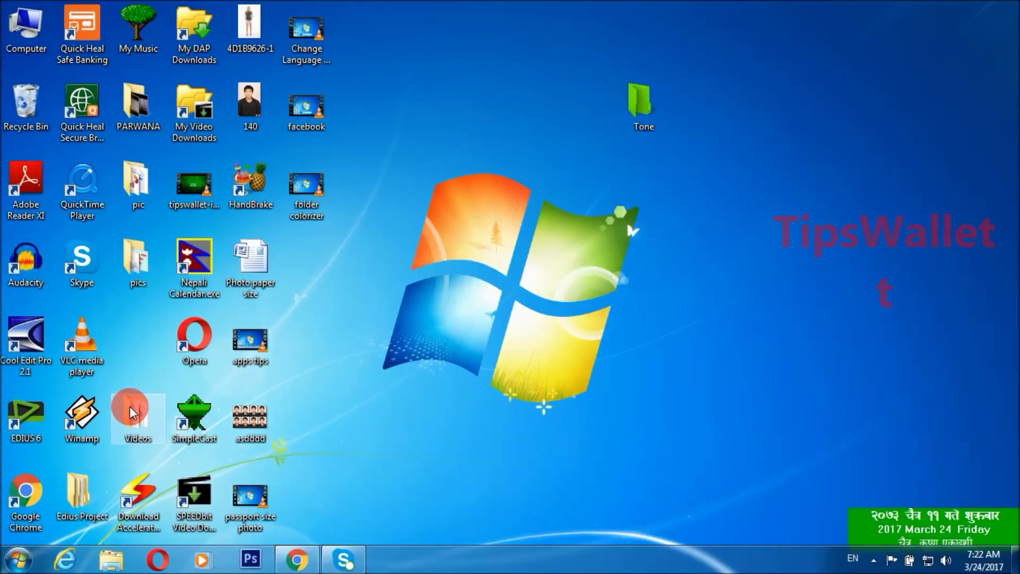
Step: Move the Edius Project folder to the empty desktop area beside the Tone folder
{"action": "left_click_drag", "start_coordinate": [79, 483], "coordinate": [742, 87]}
{"action": "left_click", "coordinate": [748, 207]}
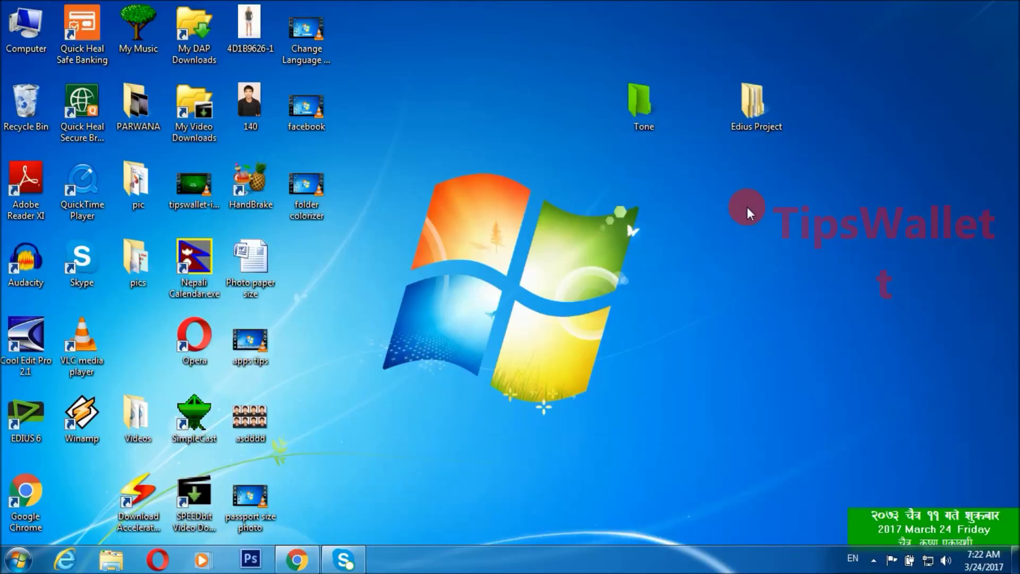
{"action": "left_click", "coordinate": [745, 124]}
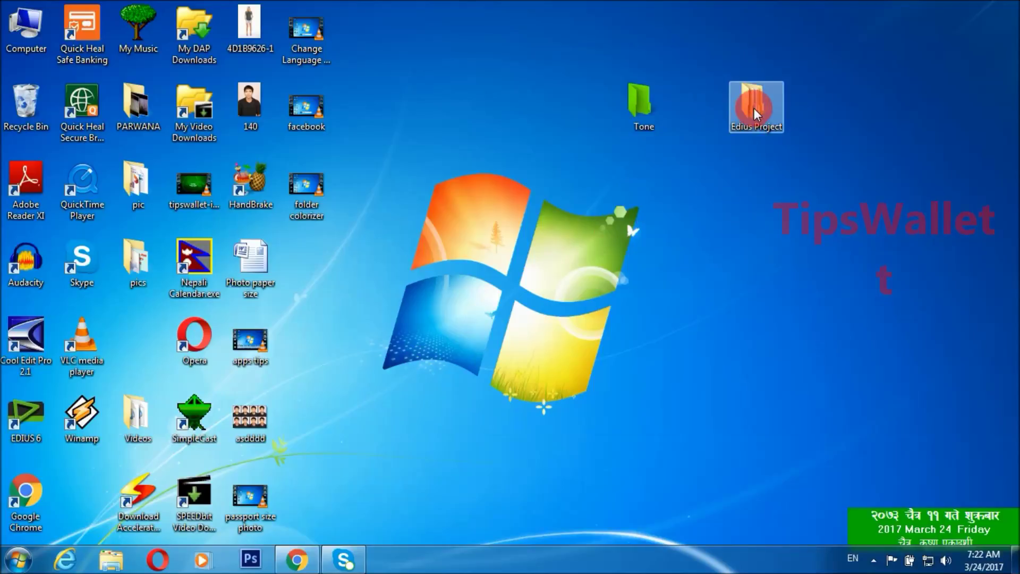
{"action": "left_click", "coordinate": [762, 275]}
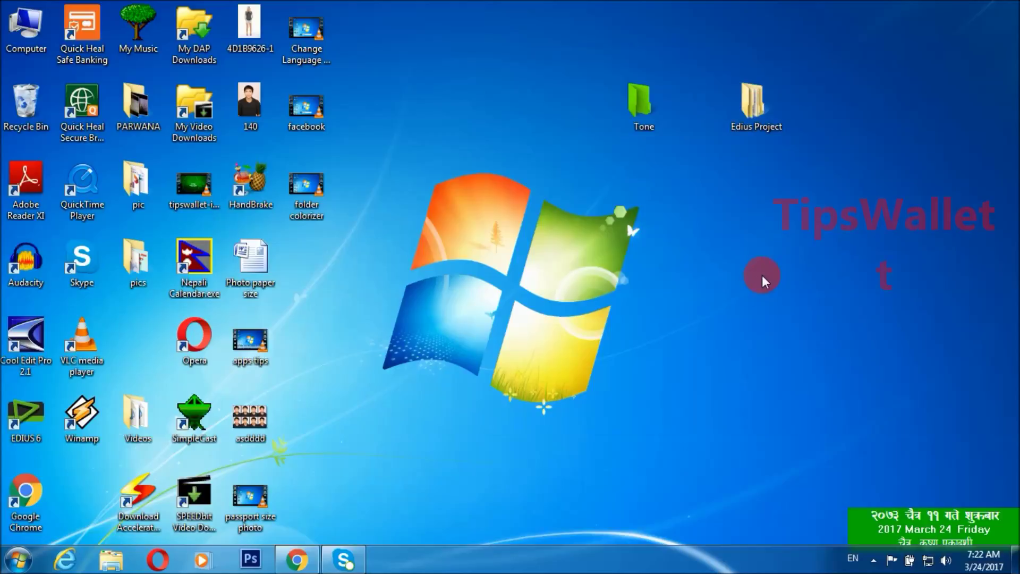
Step: Colorize the Edius Project folder BlueViolet and refresh the desktop
{"action": "left_click", "coordinate": [754, 110]}
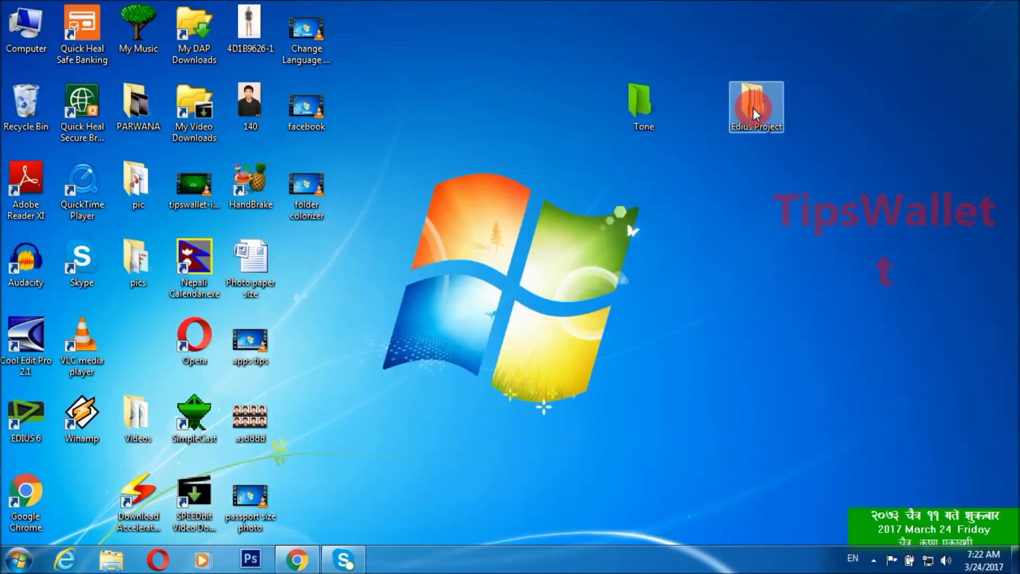
{"action": "right_click", "coordinate": [753, 107]}
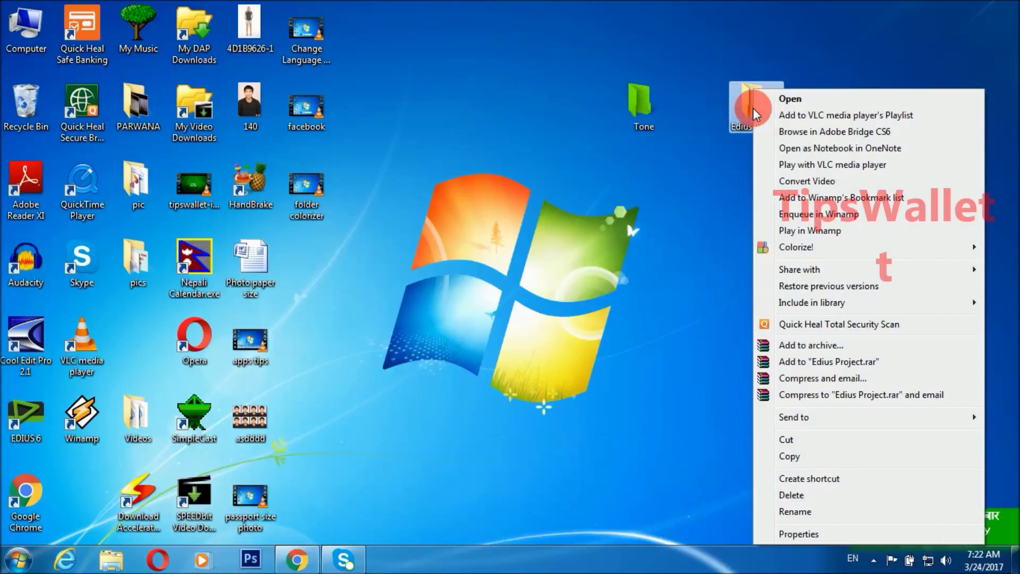
{"action": "mouse_move", "coordinate": [782, 246]}
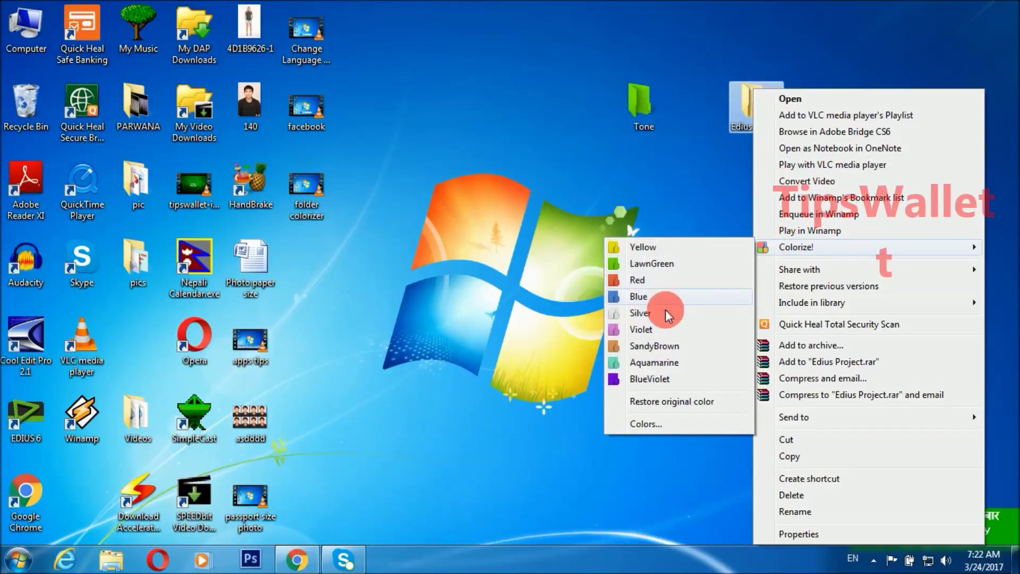
{"action": "left_click", "coordinate": [644, 379]}
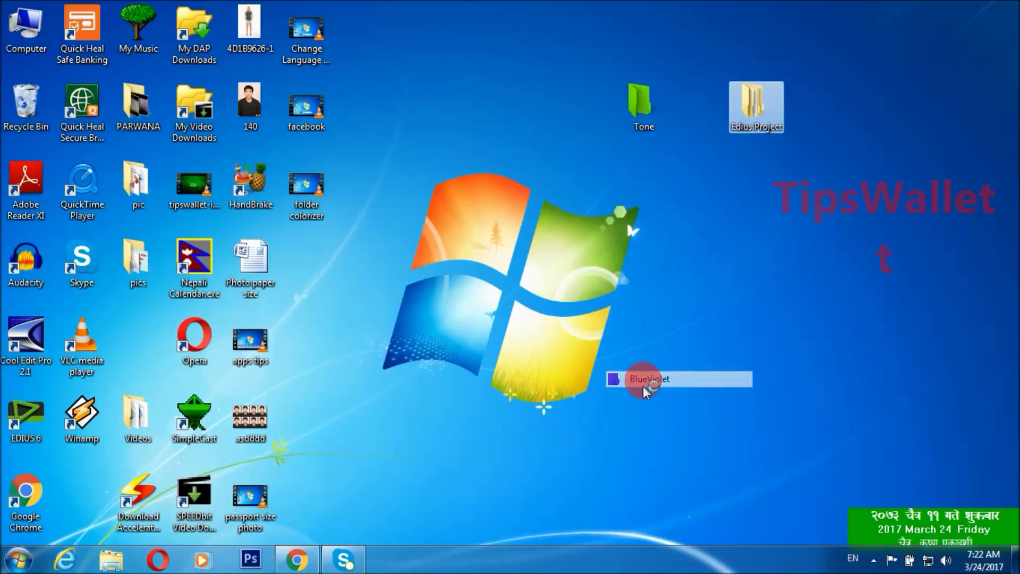
{"action": "right_click", "coordinate": [772, 247]}
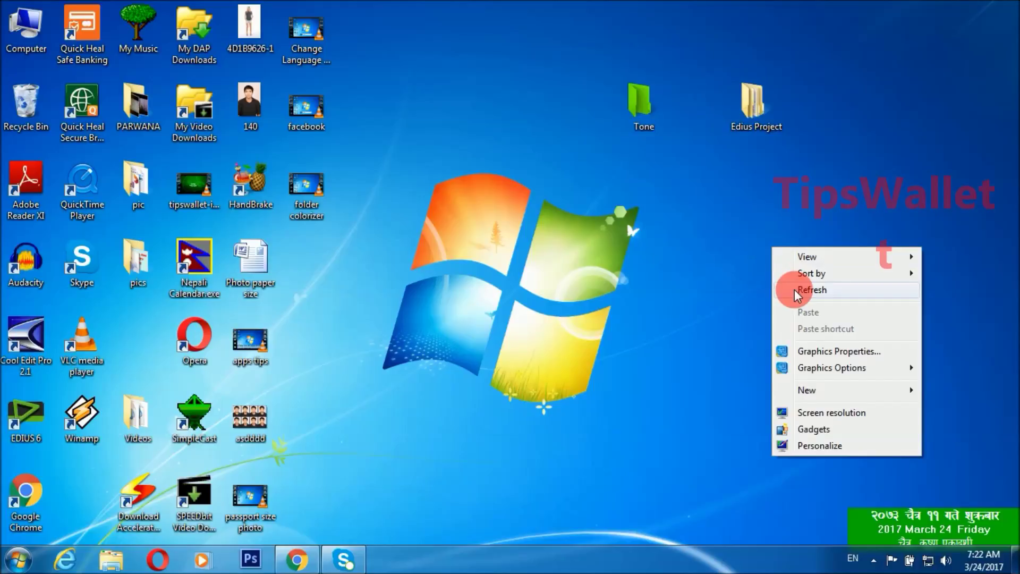
{"action": "left_click", "coordinate": [795, 289]}
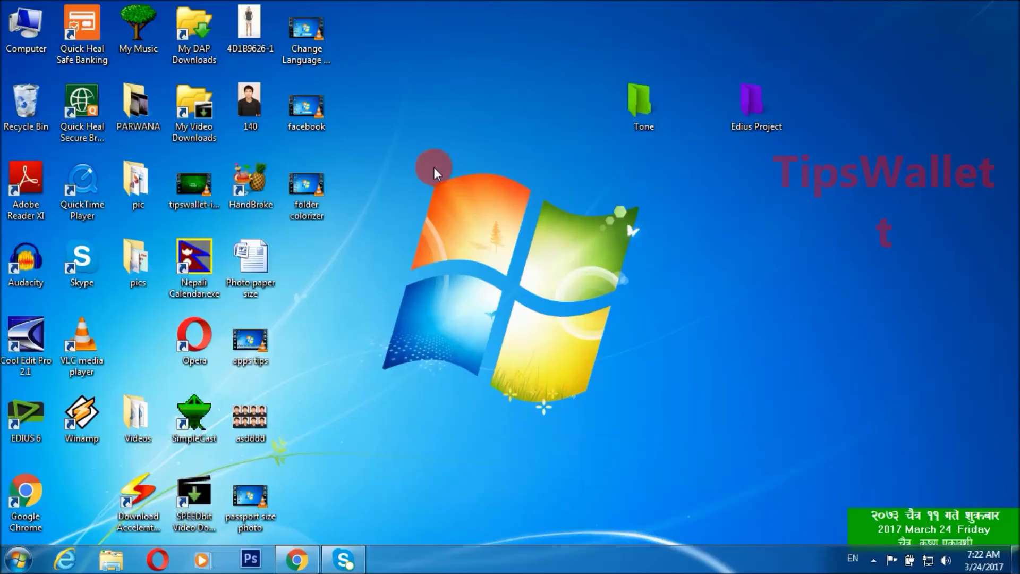
{"action": "mouse_move", "coordinate": [126, 100]}
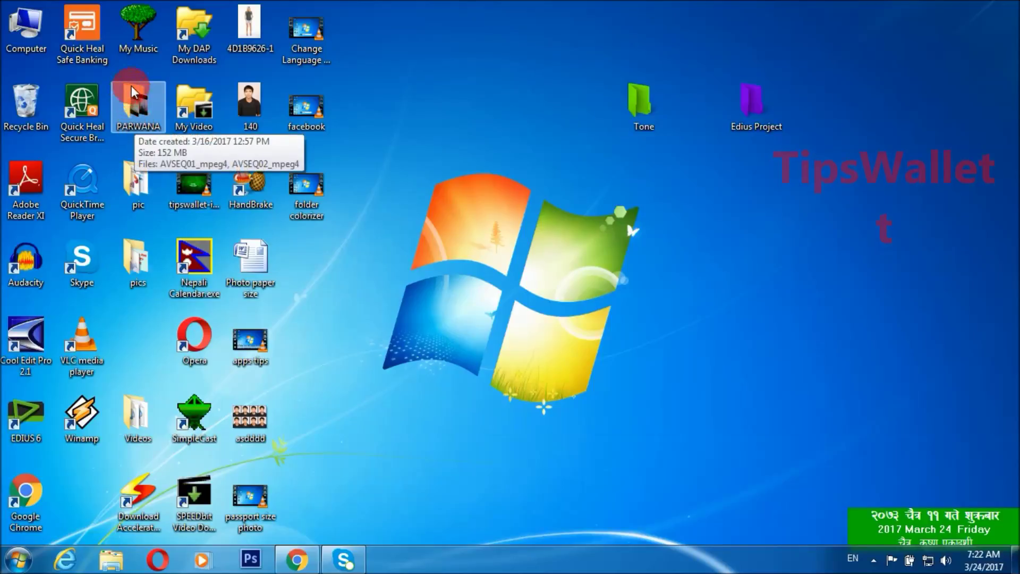
{"action": "mouse_move", "coordinate": [129, 194]}
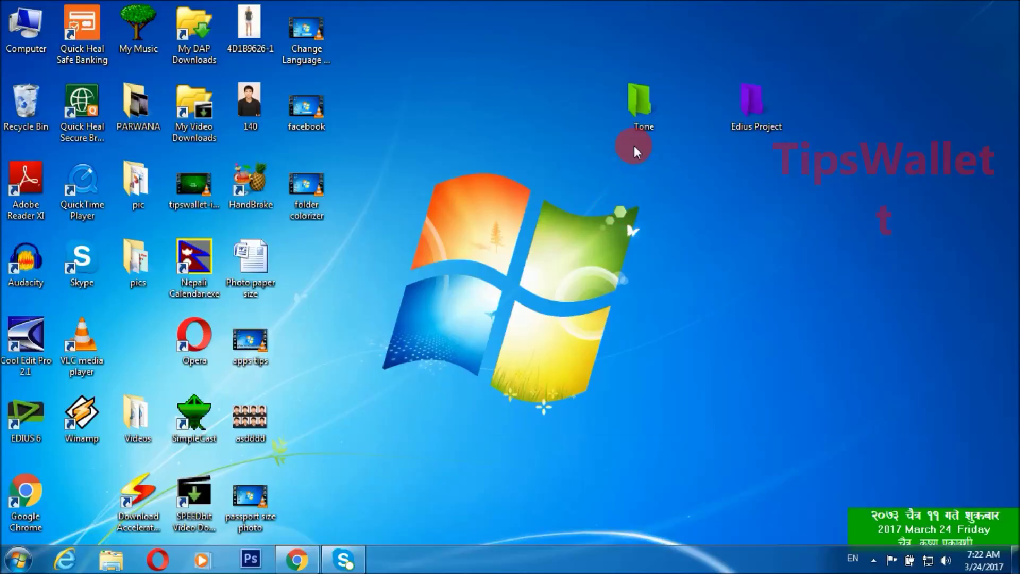
Step: Restore the Tone folder's original color
{"action": "mouse_move", "coordinate": [637, 103]}
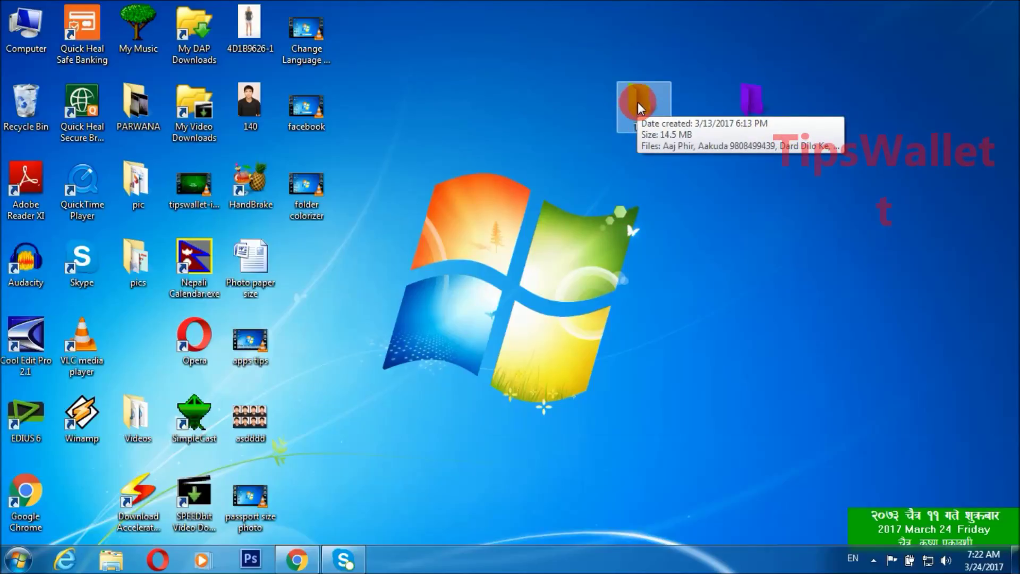
{"action": "right_click", "coordinate": [638, 102]}
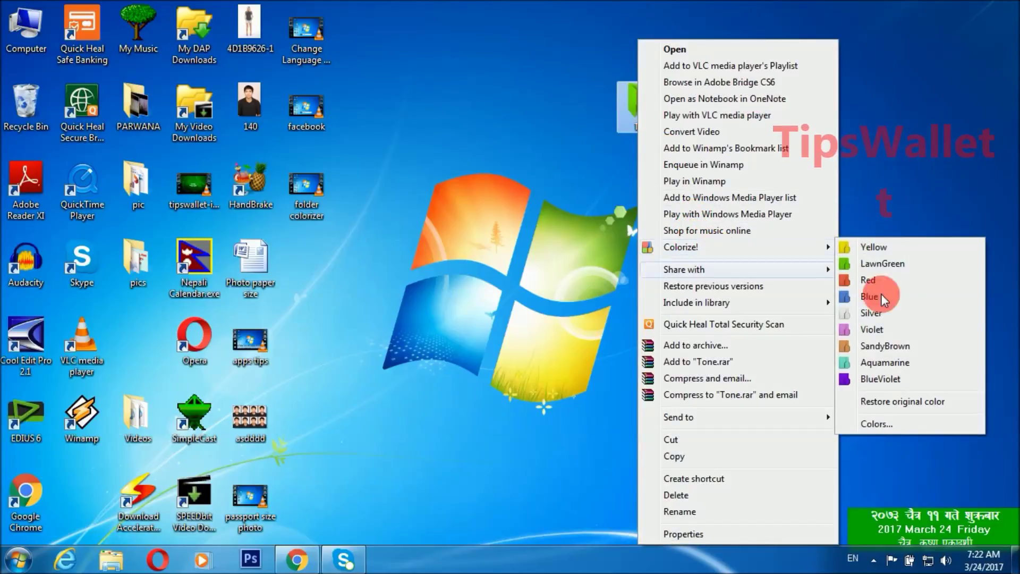
{"action": "left_click", "coordinate": [913, 403]}
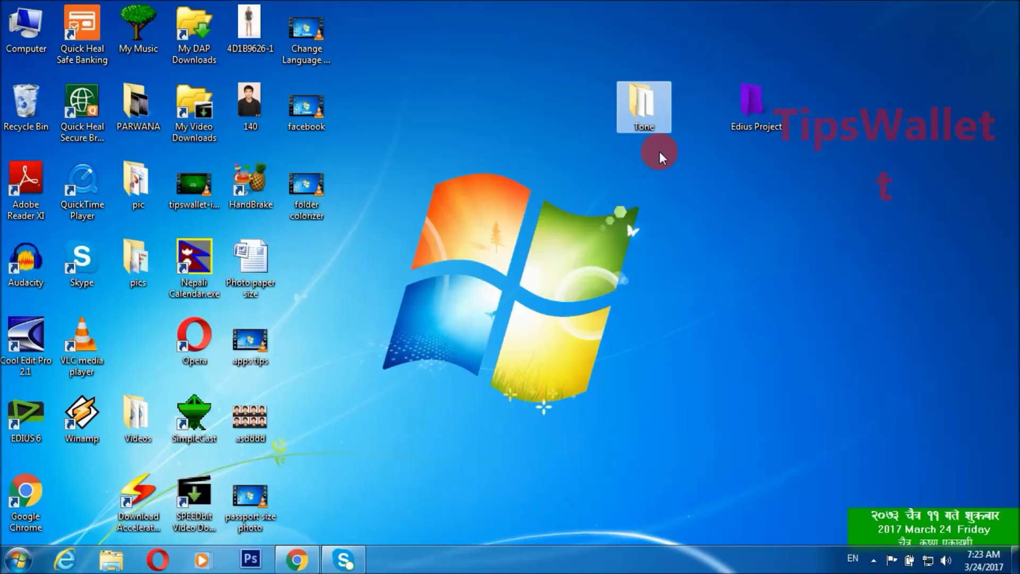
Step: Restore the Edius Project folder's original color and move the folder directly above the Tone folder on the desktop
{"action": "right_click", "coordinate": [756, 114]}
{"action": "mouse_move", "coordinate": [786, 246]}
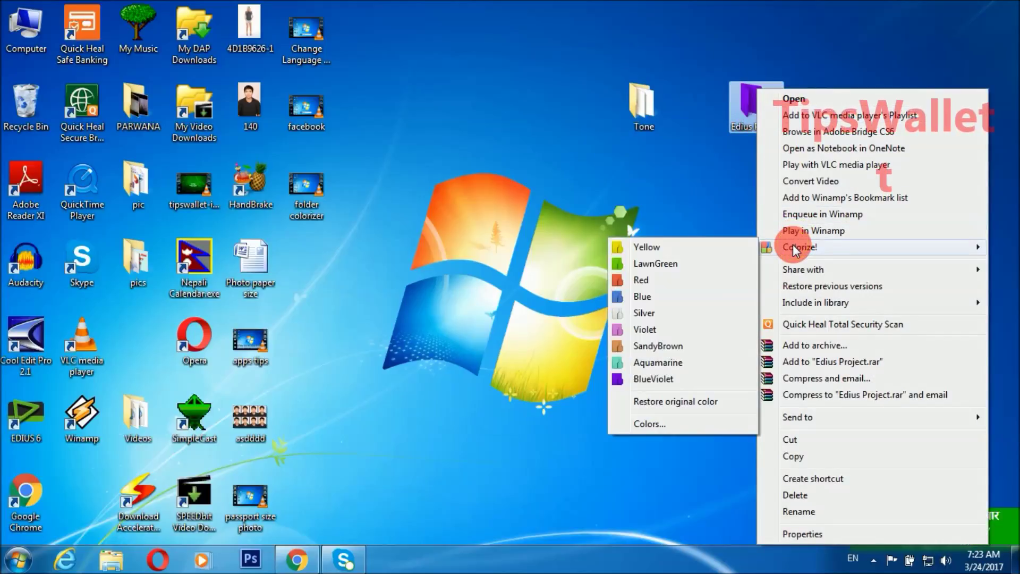
{"action": "left_click", "coordinate": [664, 403]}
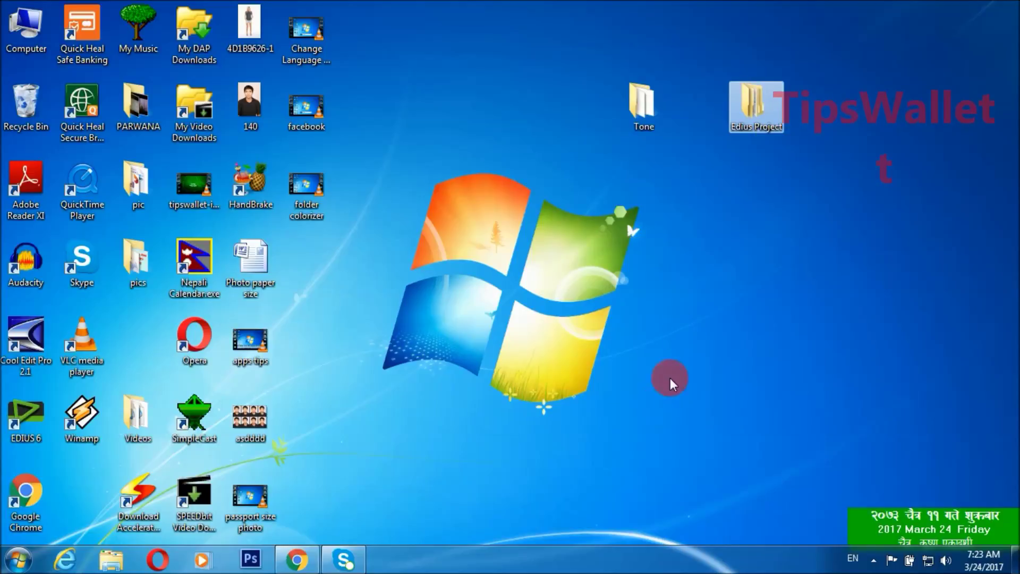
{"action": "left_click", "coordinate": [701, 305]}
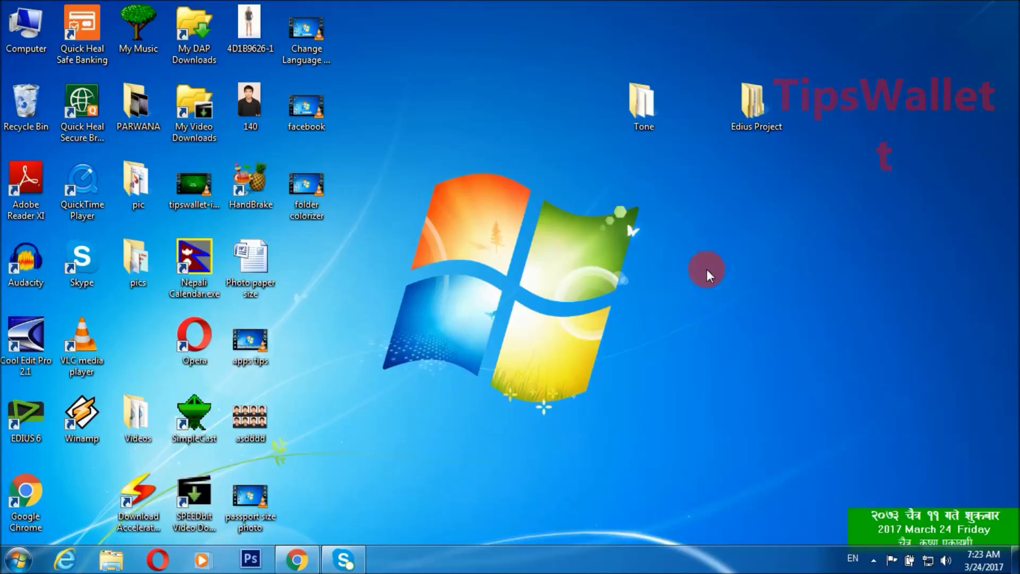
{"action": "mouse_move", "coordinate": [747, 107]}
{"action": "left_mouse_down"}
{"action": "mouse_move", "coordinate": [624, 49]}
{"action": "mouse_move", "coordinate": [634, 38]}
{"action": "left_mouse_up"}
{"action": "left_click", "coordinate": [772, 141]}
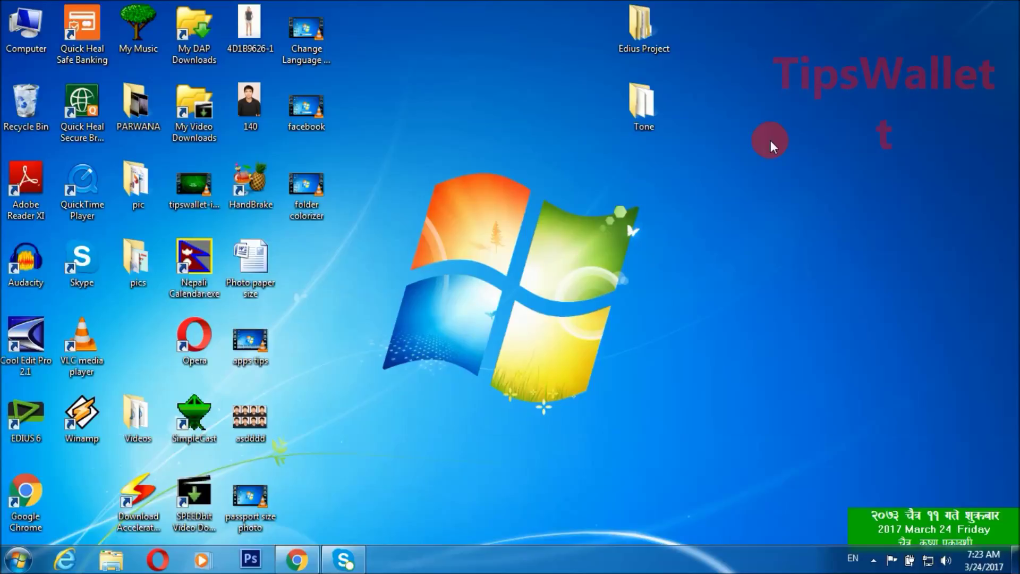
{"action": "left_click_drag", "start_coordinate": [602, 6], "coordinate": [701, 132]}
{"action": "left_click", "coordinate": [701, 133]}
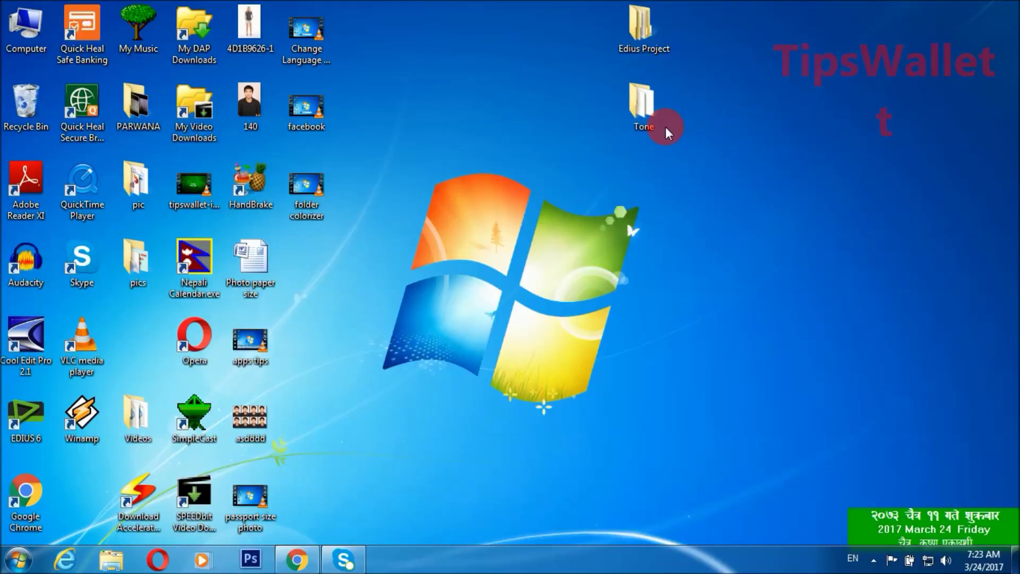
{"action": "left_click_drag", "start_coordinate": [595, 1], "coordinate": [689, 153]}
{"action": "left_click", "coordinate": [689, 153]}
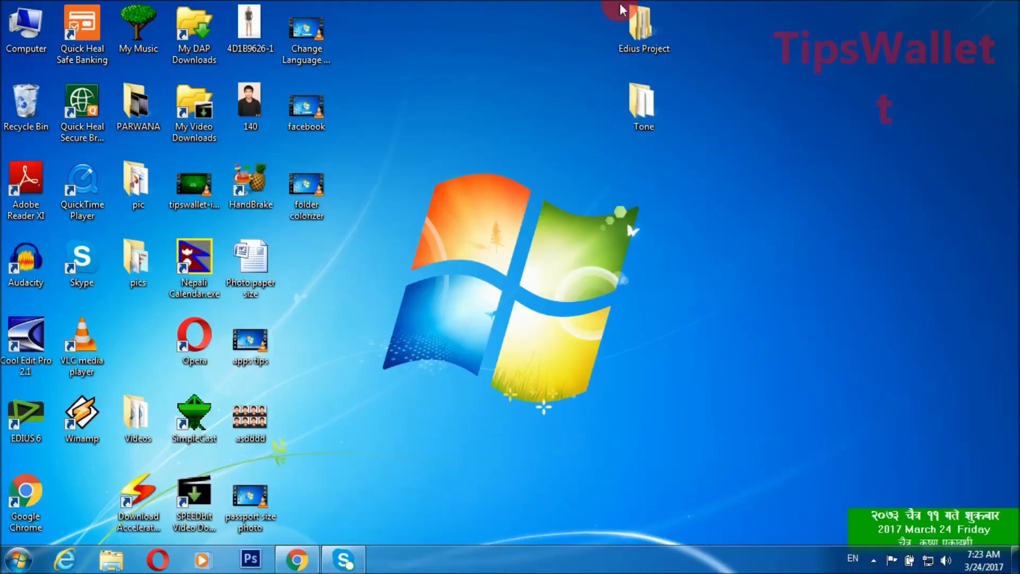
{"action": "left_click_drag", "start_coordinate": [600, 2], "coordinate": [687, 150]}
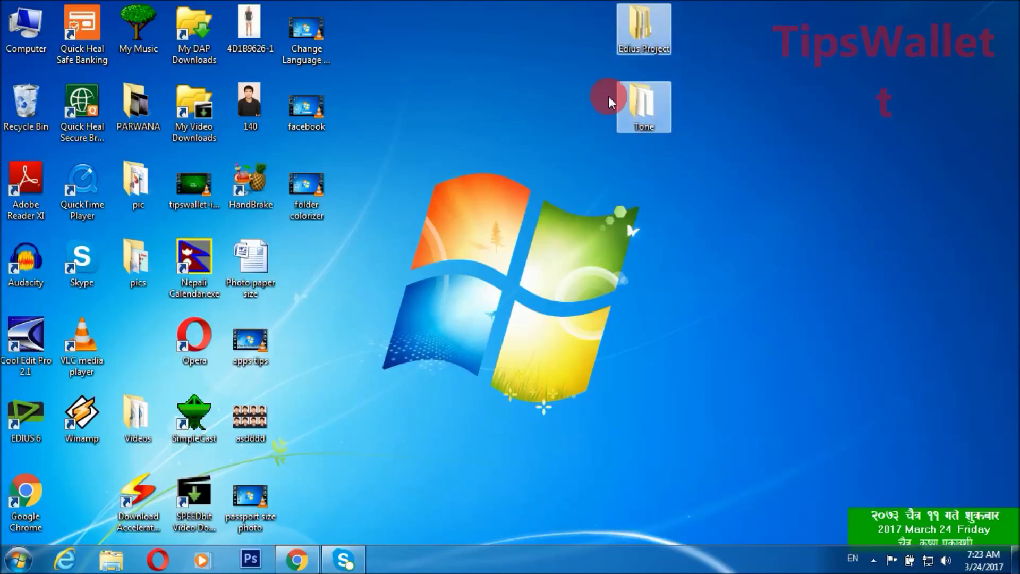
{"action": "left_click", "coordinate": [602, 1]}
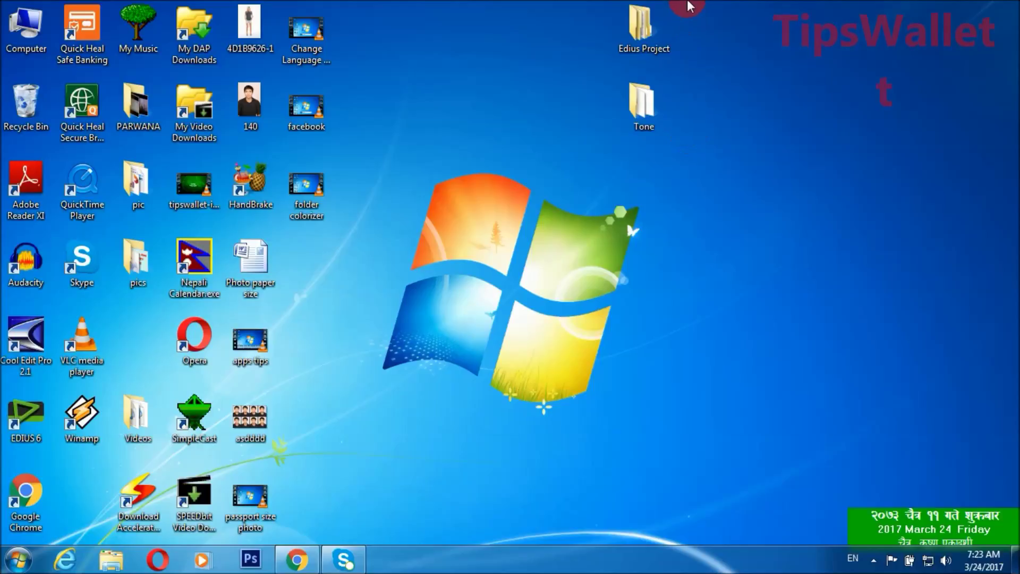
{"action": "left_click_drag", "start_coordinate": [681, 1], "coordinate": [588, 145]}
{"action": "left_click", "coordinate": [649, 174]}
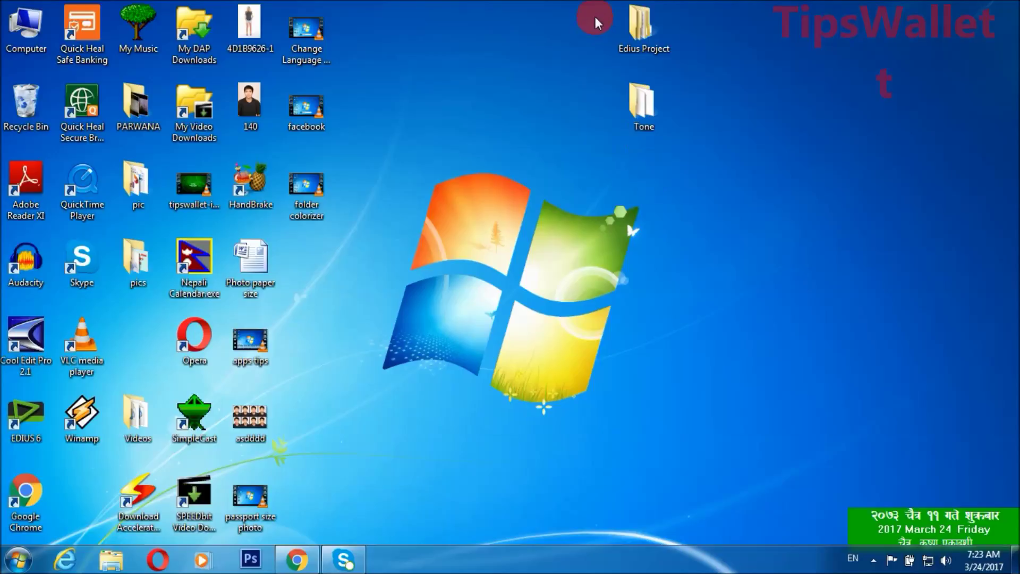
{"action": "left_click_drag", "start_coordinate": [608, 2], "coordinate": [680, 165]}
{"action": "left_click", "coordinate": [611, 69]}
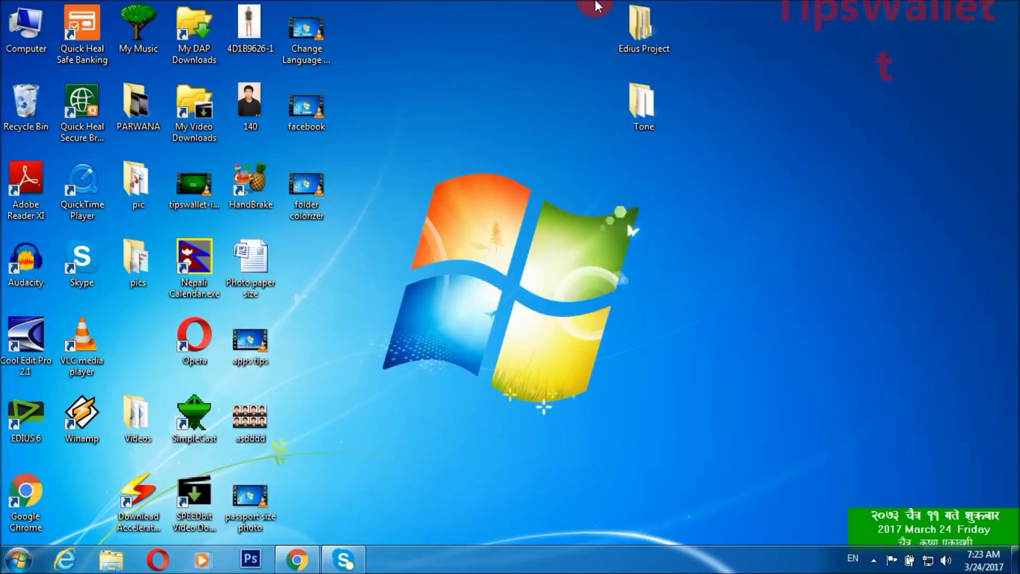
Step: Switch to Chrome and open the signed-in account's own TipsWallet channel page on YouTube
{"action": "left_click", "coordinate": [296, 558]}
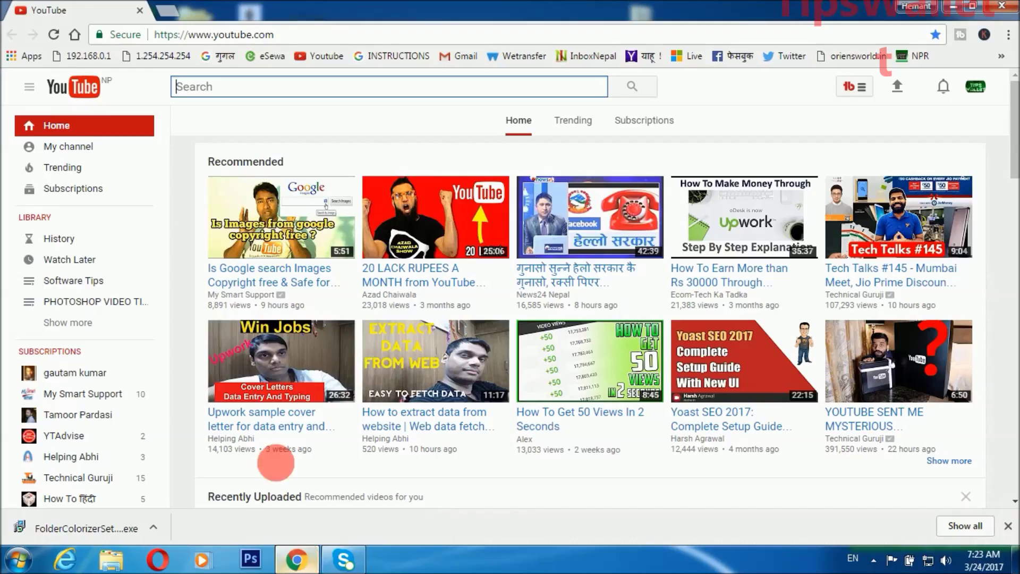
{"action": "left_click", "coordinate": [53, 149]}
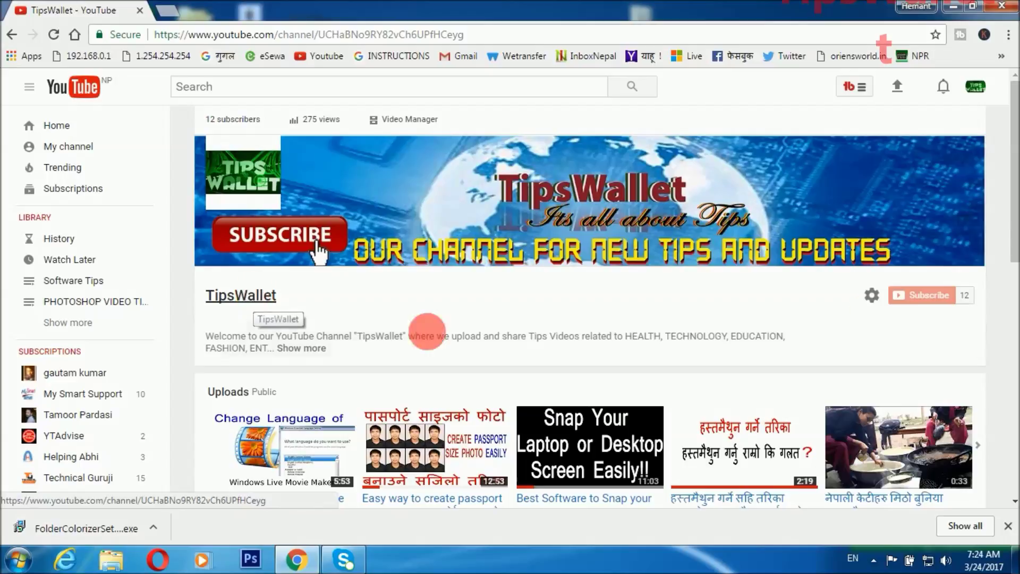
Step: Examine the TipsWallet channel's uploads, created playlists and subscriptions, and return to the YouTube home page
{"action": "scroll", "coordinate": [559, 353], "scroll_direction": "down", "scroll_amount": 7}
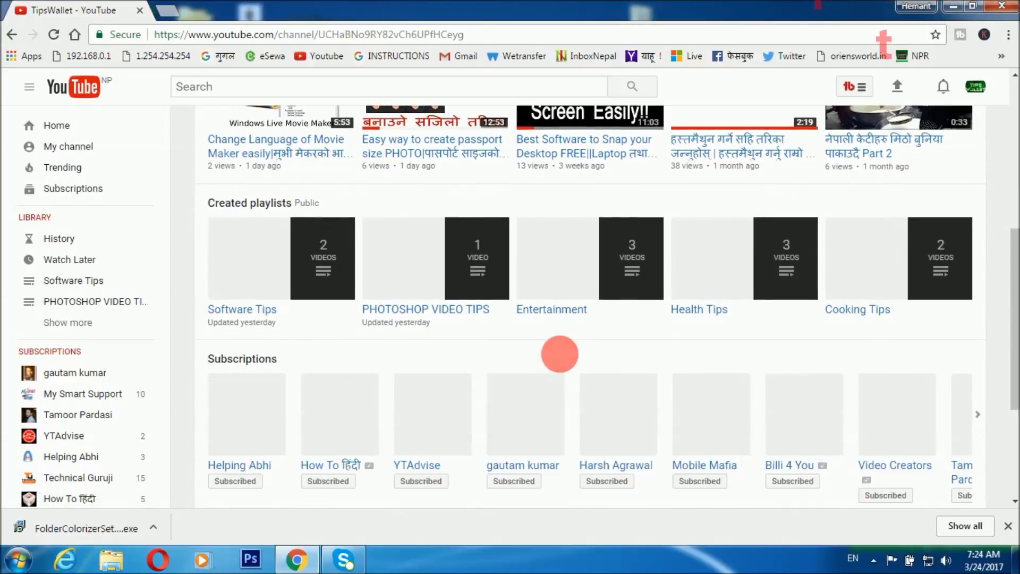
{"action": "scroll", "coordinate": [558, 340], "scroll_direction": "up", "scroll_amount": 5}
{"action": "left_click", "coordinate": [565, 362]}
{"action": "scroll", "coordinate": [548, 365], "scroll_direction": "down", "scroll_amount": 3}
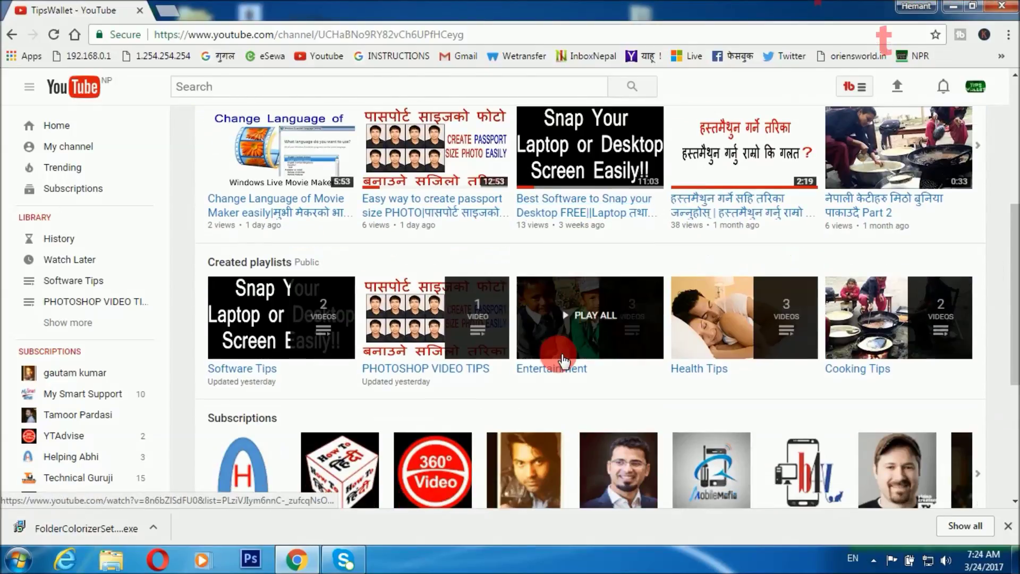
{"action": "left_click", "coordinate": [379, 31]}
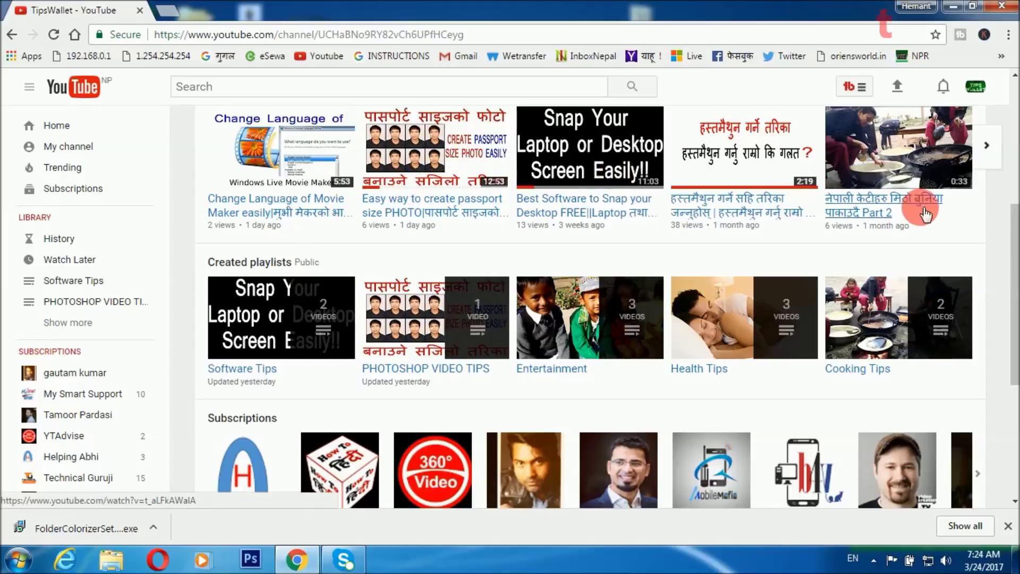
{"action": "scroll", "coordinate": [633, 327], "scroll_direction": "down", "scroll_amount": 6}
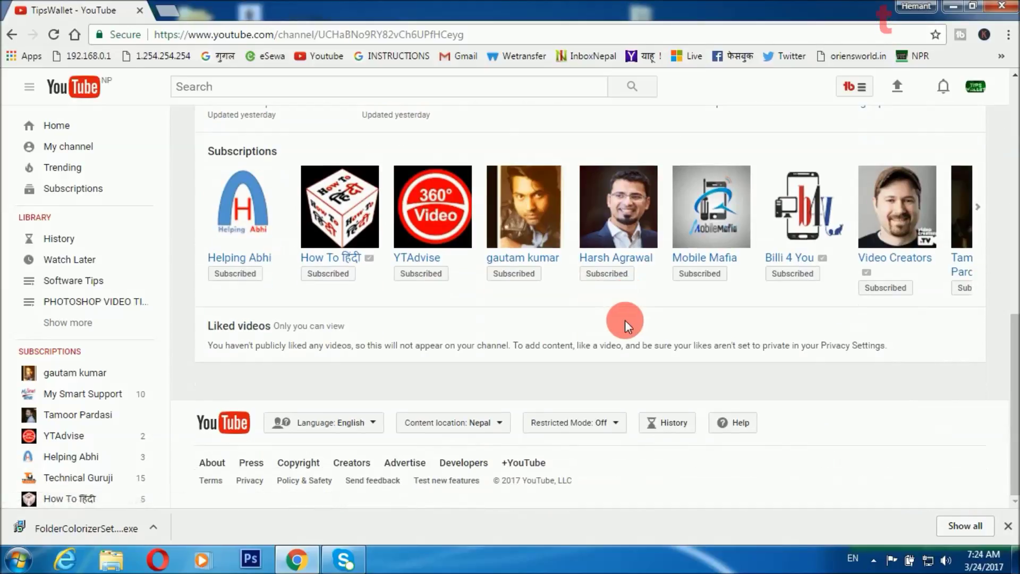
{"action": "scroll", "coordinate": [625, 319], "scroll_direction": "up", "scroll_amount": 5}
{"action": "scroll", "coordinate": [351, 202], "scroll_direction": "up", "scroll_amount": 6}
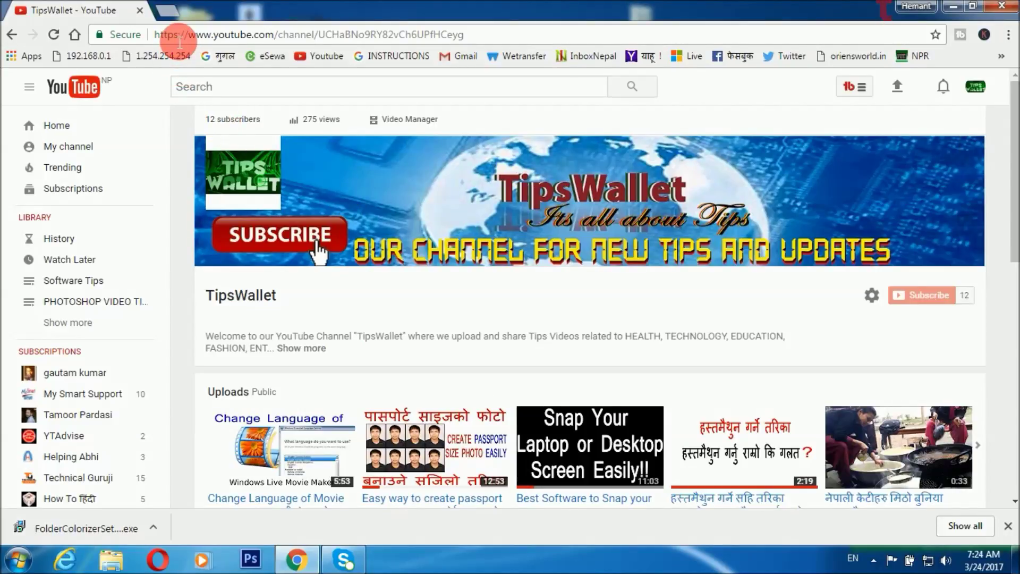
{"action": "left_click", "coordinate": [92, 95]}
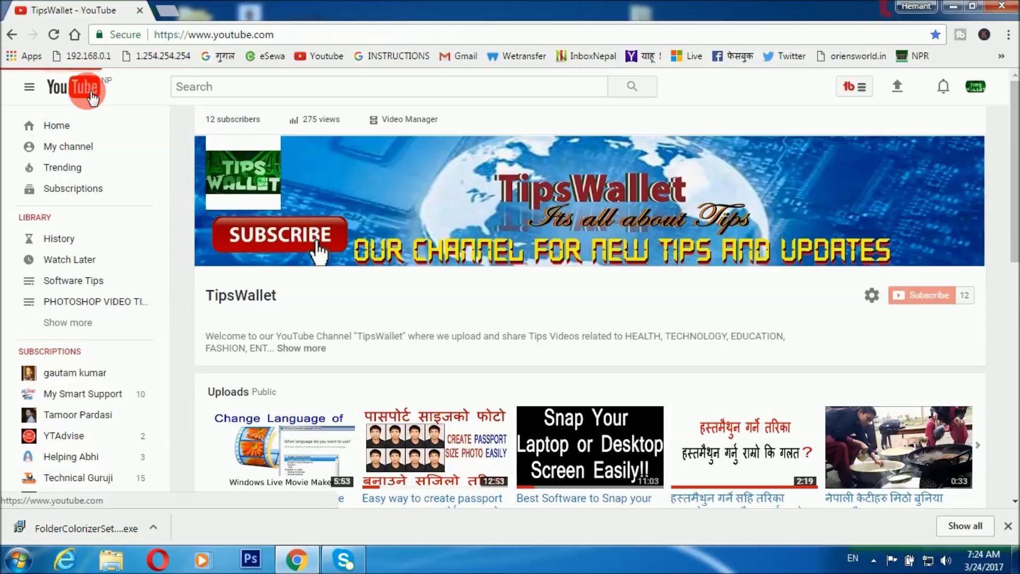